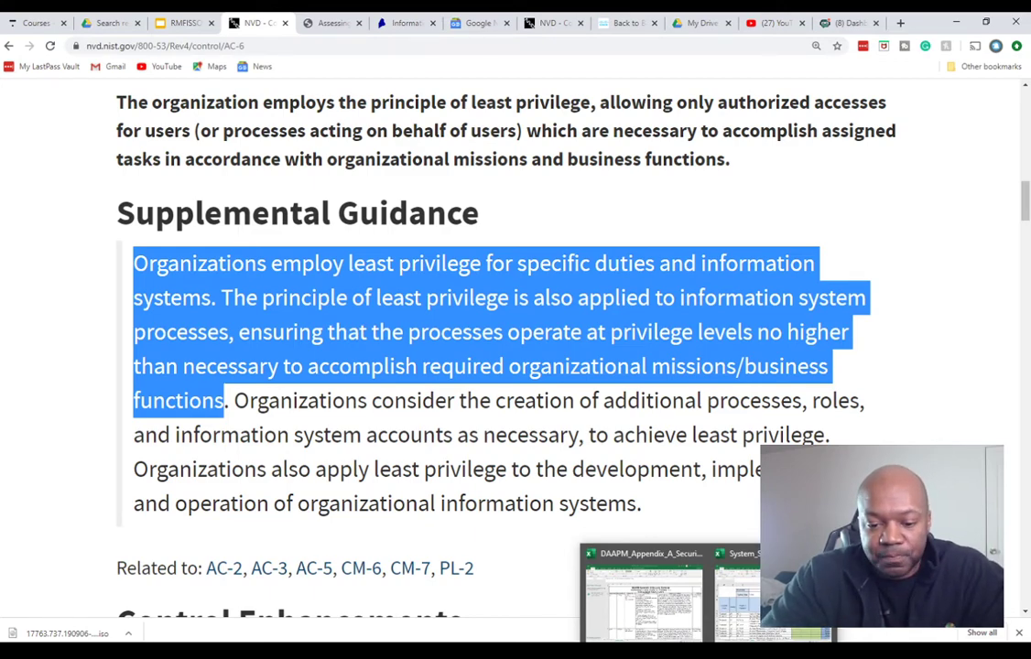
Switch to the System_Security_Plan_Excel_V_1.2 workbook in Excel and look over the start of the SecCtrls control list.
click(713, 604)
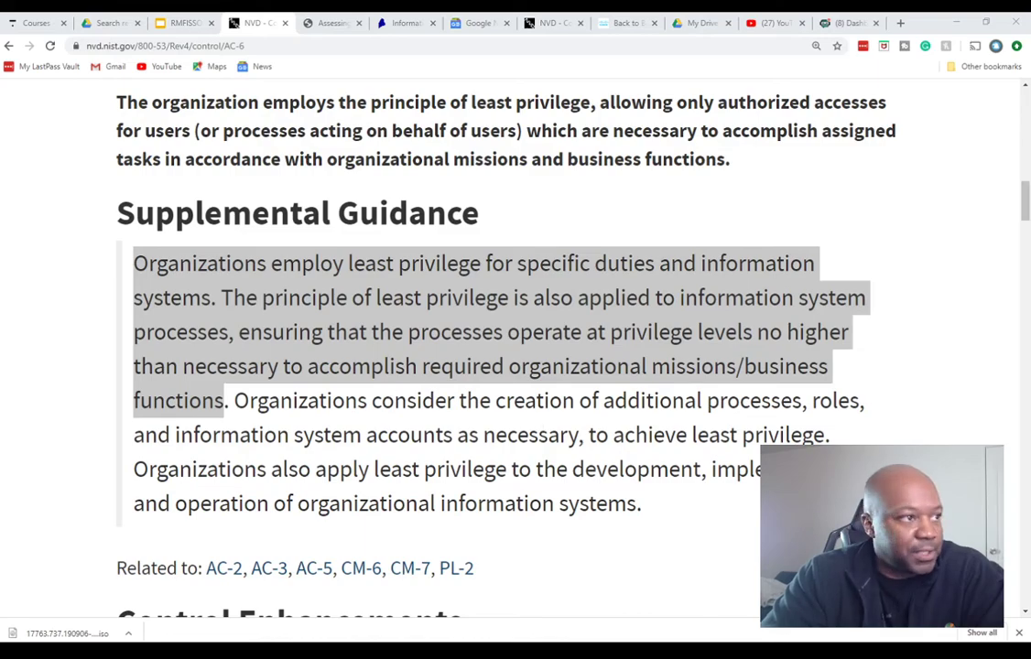
drag(0, 119, 628, 11)
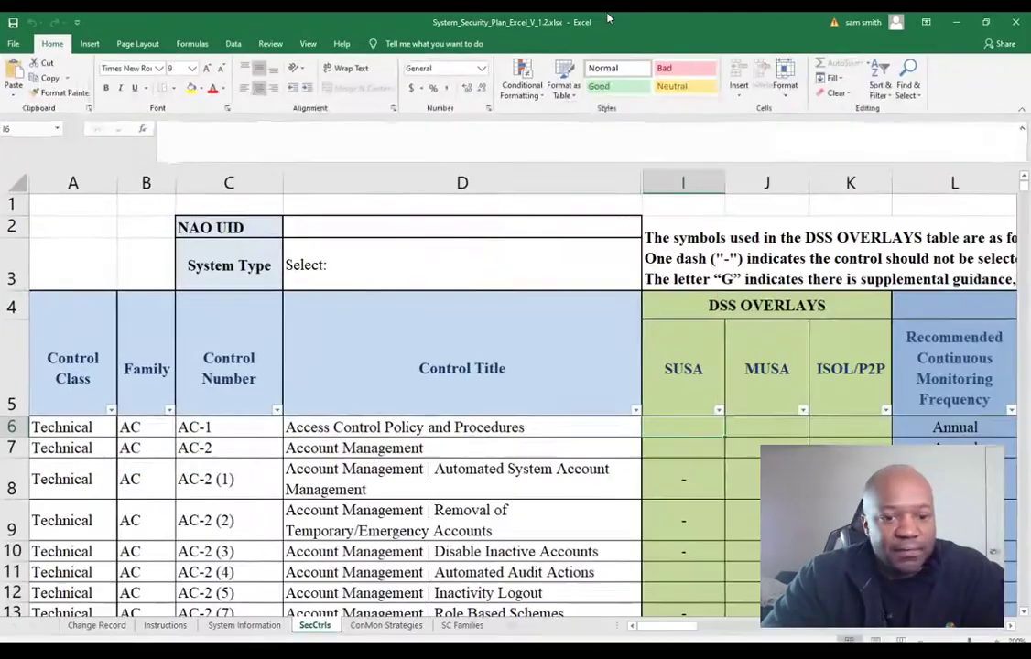
scroll(486, 368, down, 2)
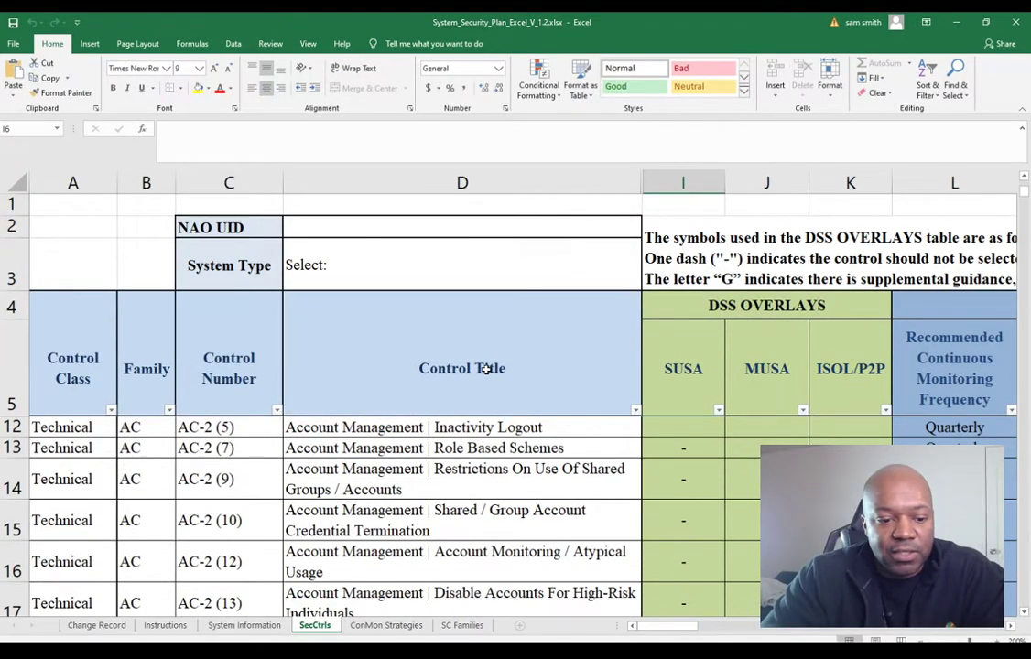
scroll(486, 368, up, 2)
Go through the control titles from AC-2 Account Management and select the AC-6 (1) Least Privilege title.
click(399, 450)
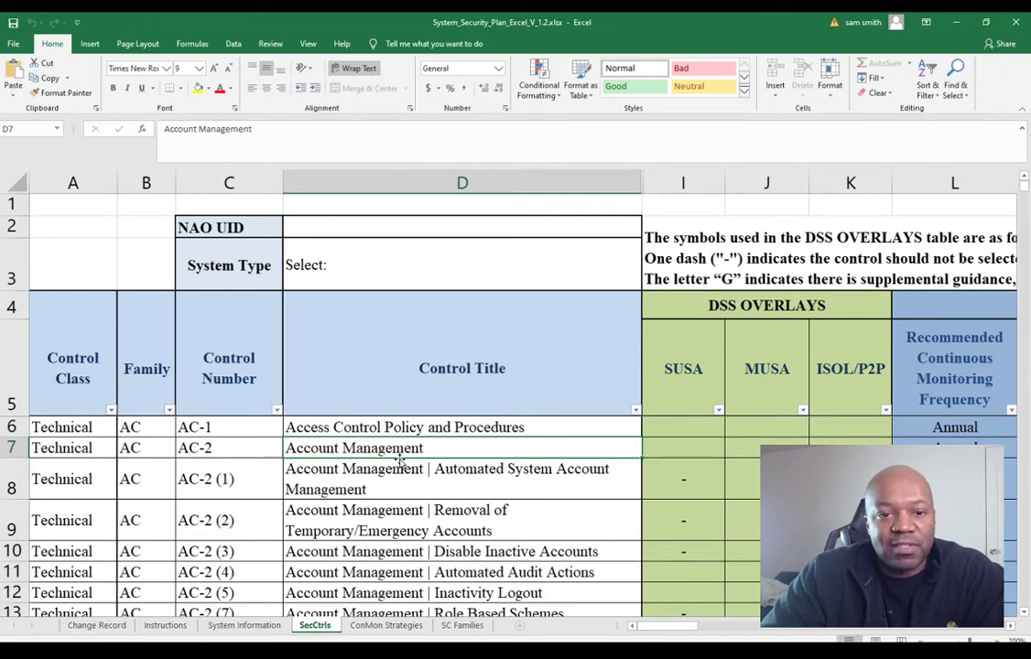
key(Down)
key(Down)
key(Down)
key(Down)
key(Down)
key(Down)
key(Down)
key(Down)
key(Down)
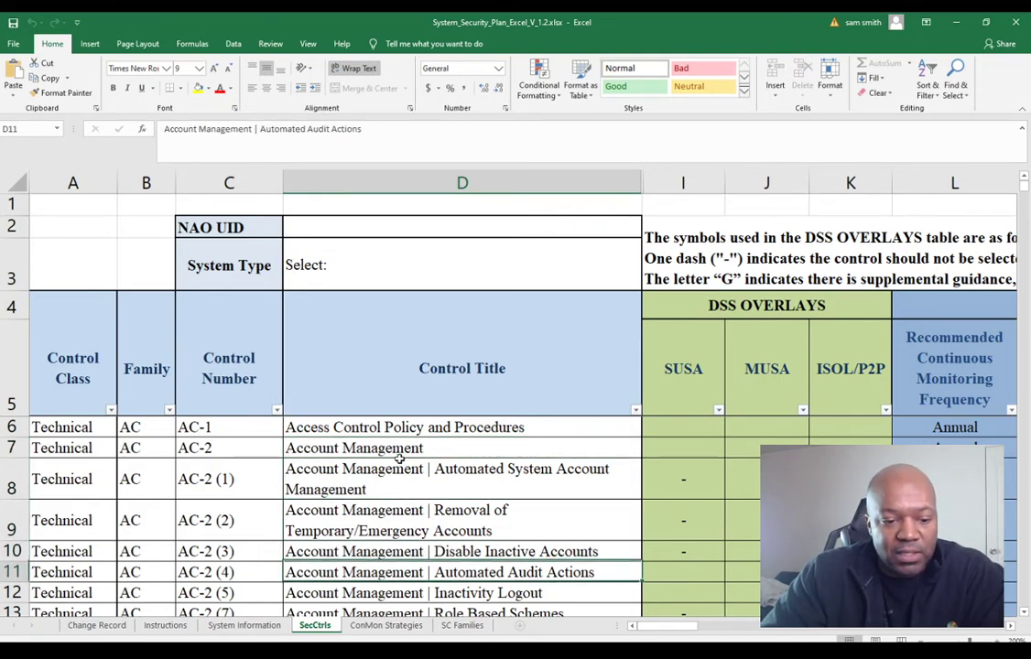
key(Down)
key(Down)
key(Down)
key(Down)
key(Down)
key(Down)
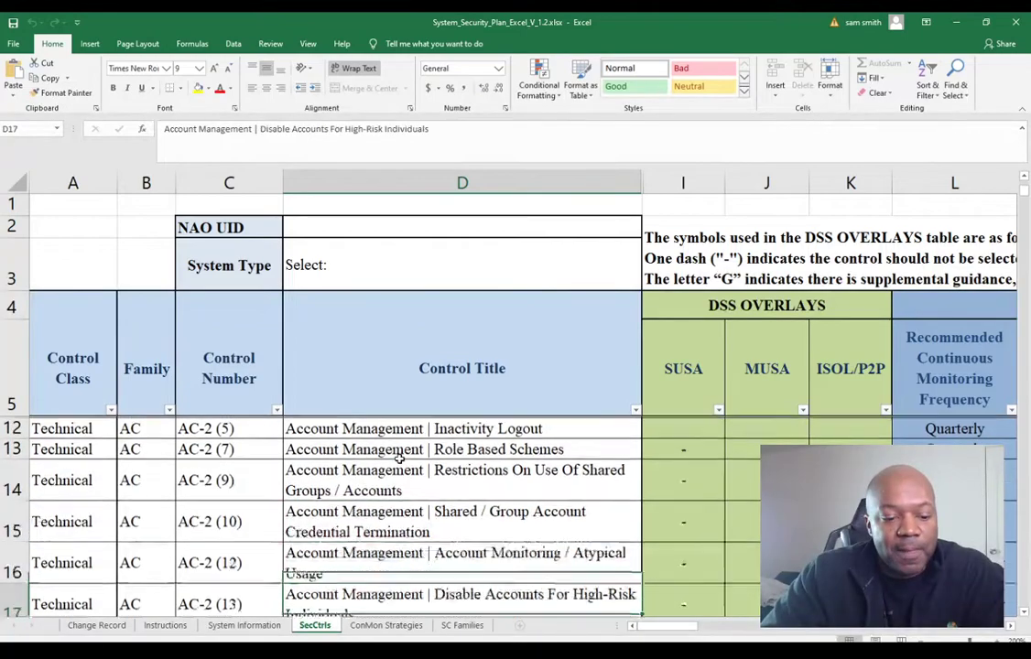
key(Down)
key(Down)
key(Down)
key(Down)
key(Down)
key(Down)
key(Down)
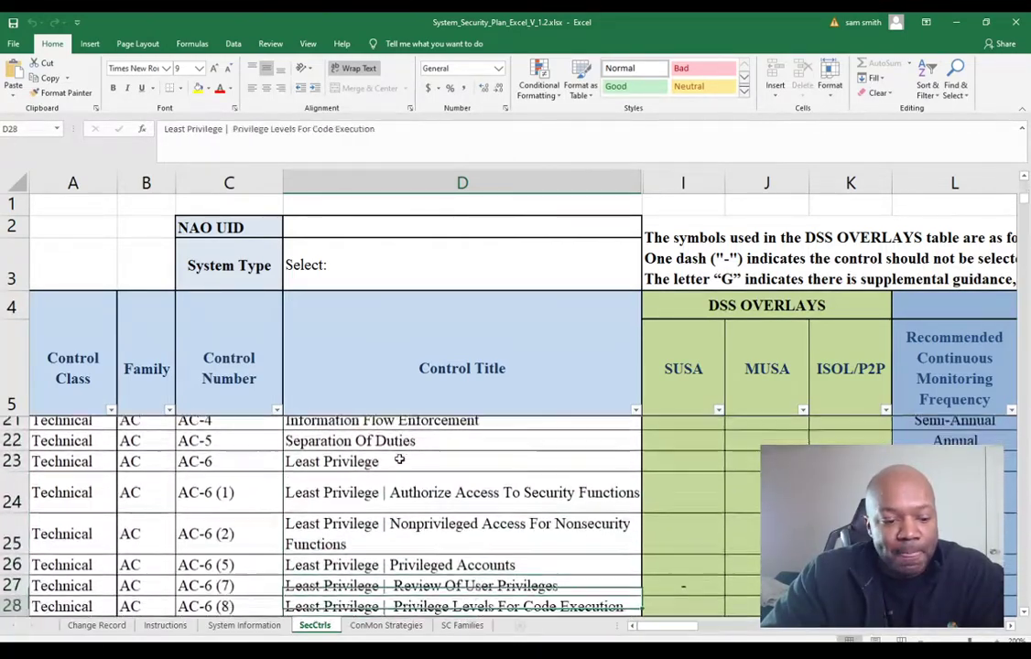
key(Up)
key(Up)
key(Up)
key(Up)
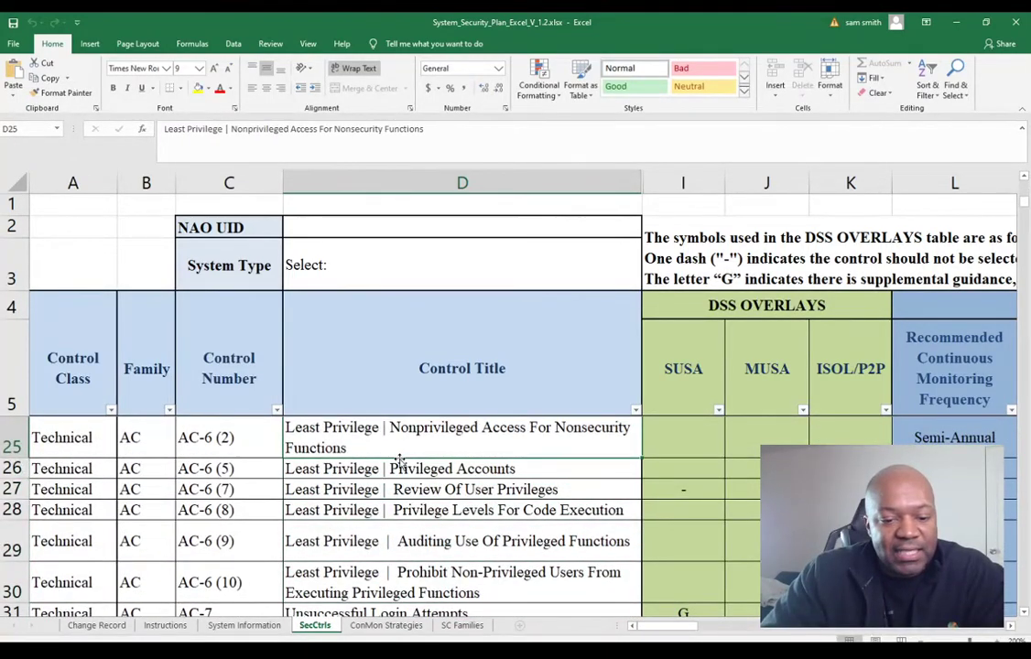
key(Left)
key(Up)
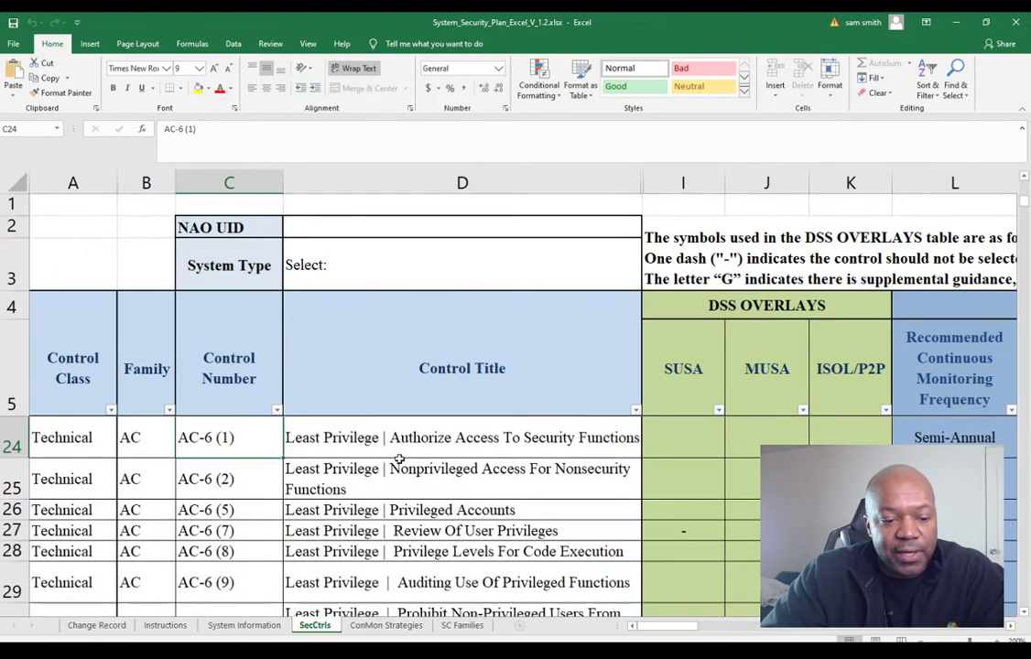
key(Right)
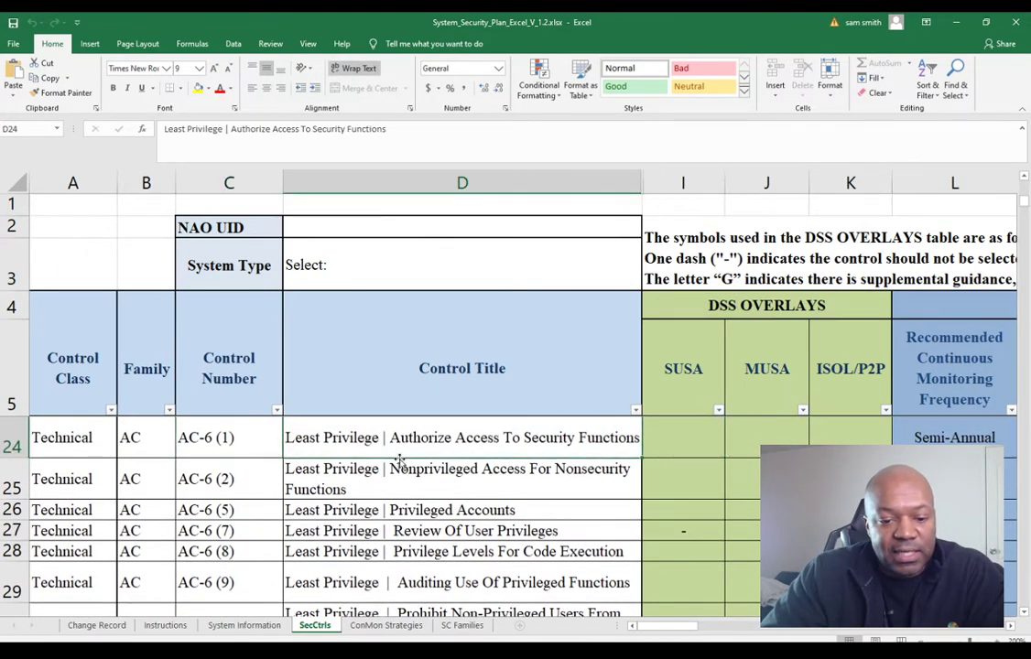
Set the Tailored field of control AC-6 (1) in the Contractor Status section to Tailored in (+).
key(Right)
key(Right)
key(Right)
key(Right)
key(Right)
key(Right)
key(Right)
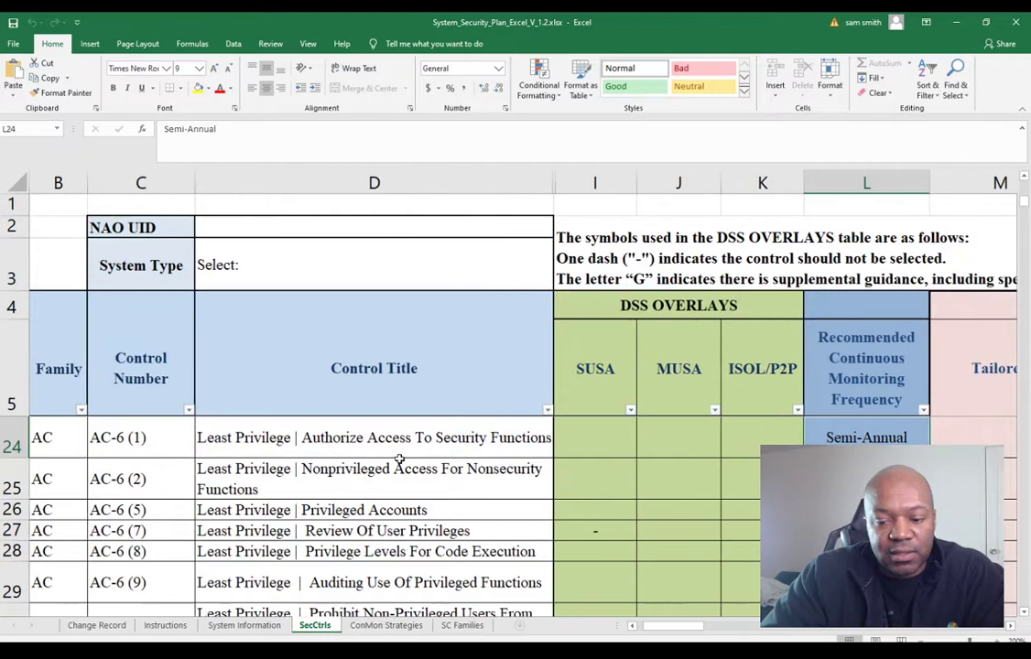
key(Left)
key(Left)
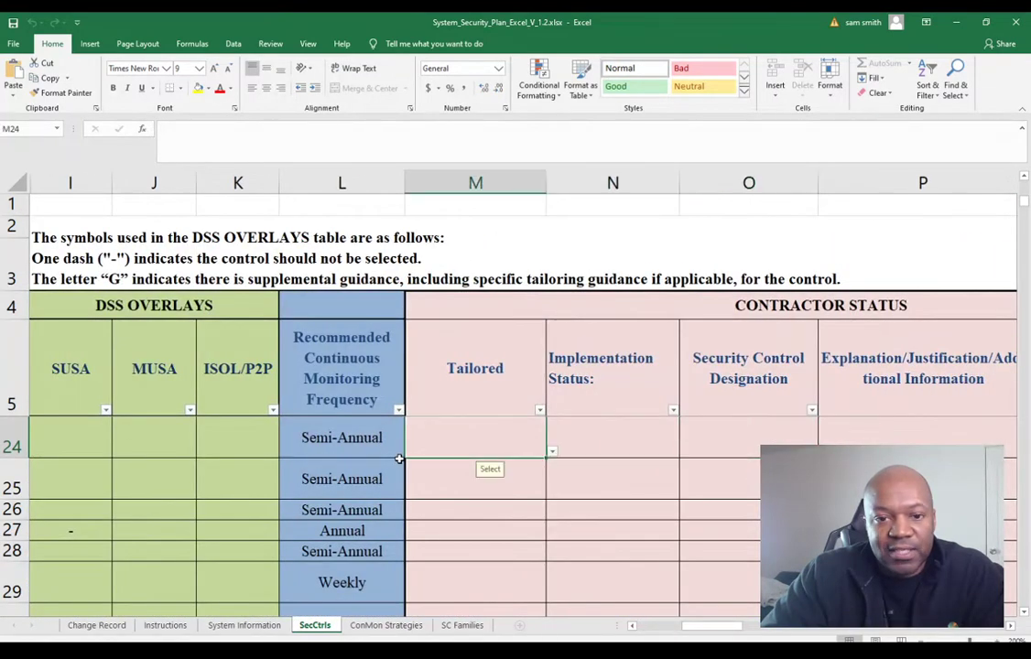
key(Right)
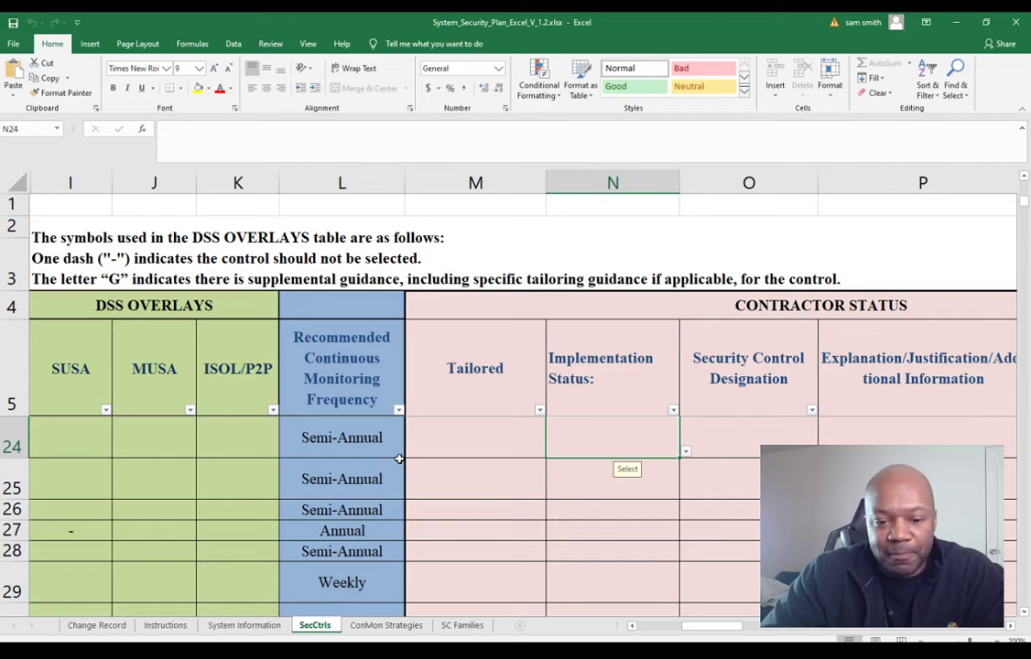
key(Right)
key(Right)
key(Left)
key(Left)
key(Left)
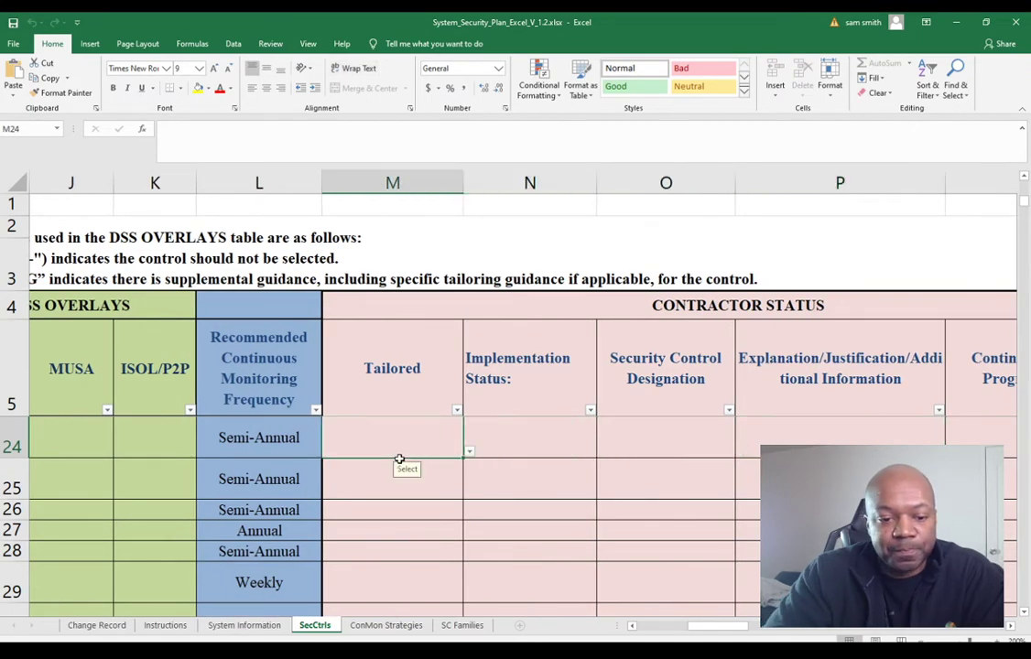
key(alt+Down)
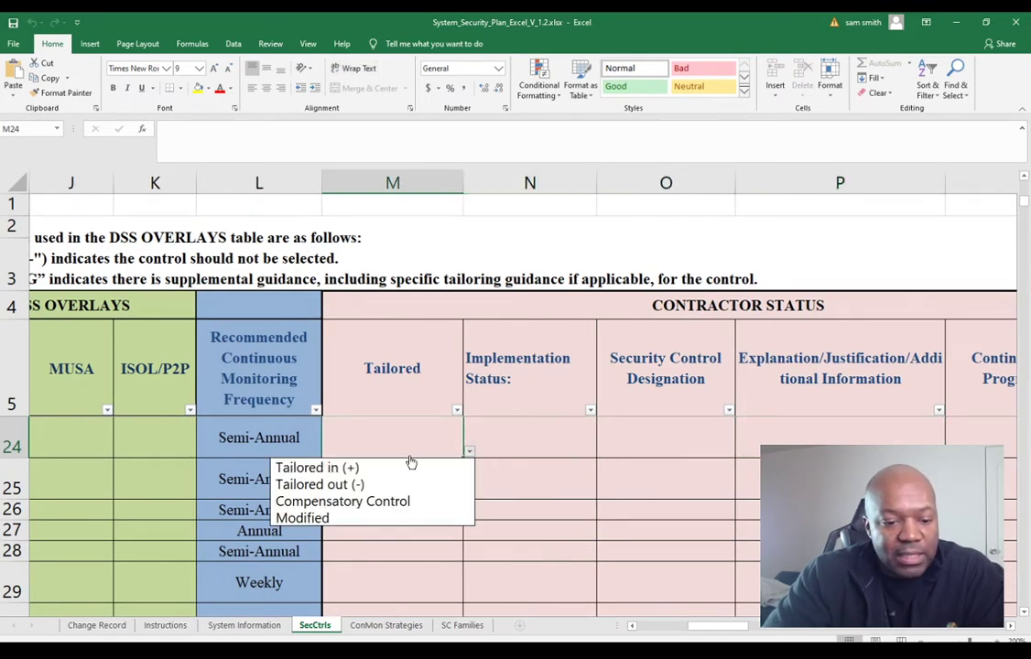
click(409, 468)
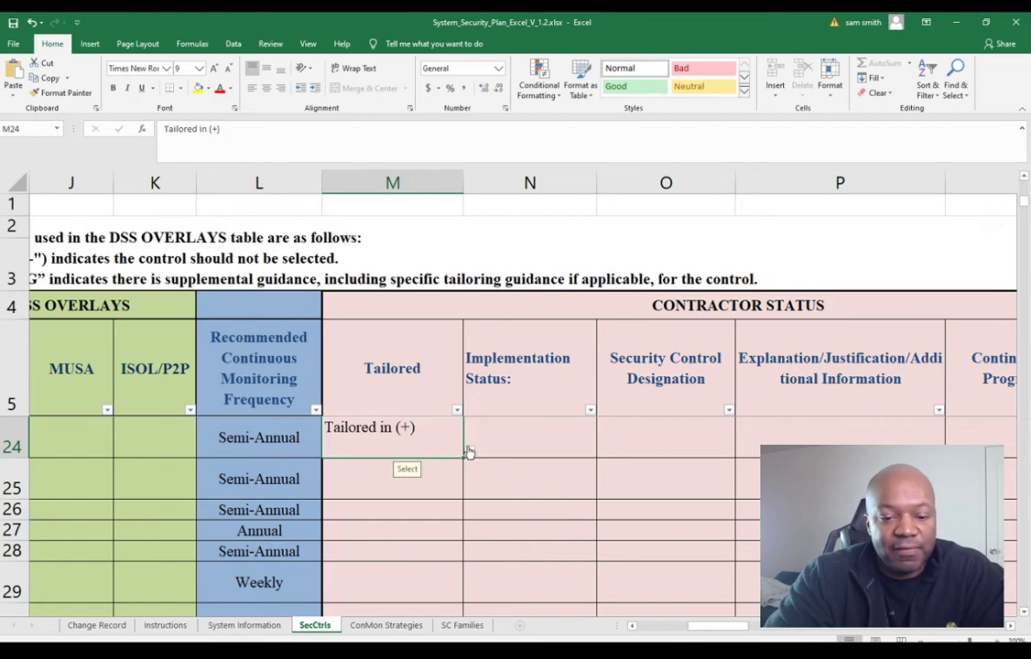
Change the Tailored field of control AC-6 (1) to Tailored out (-) and back to Tailored in (+).
click(468, 453)
click(406, 482)
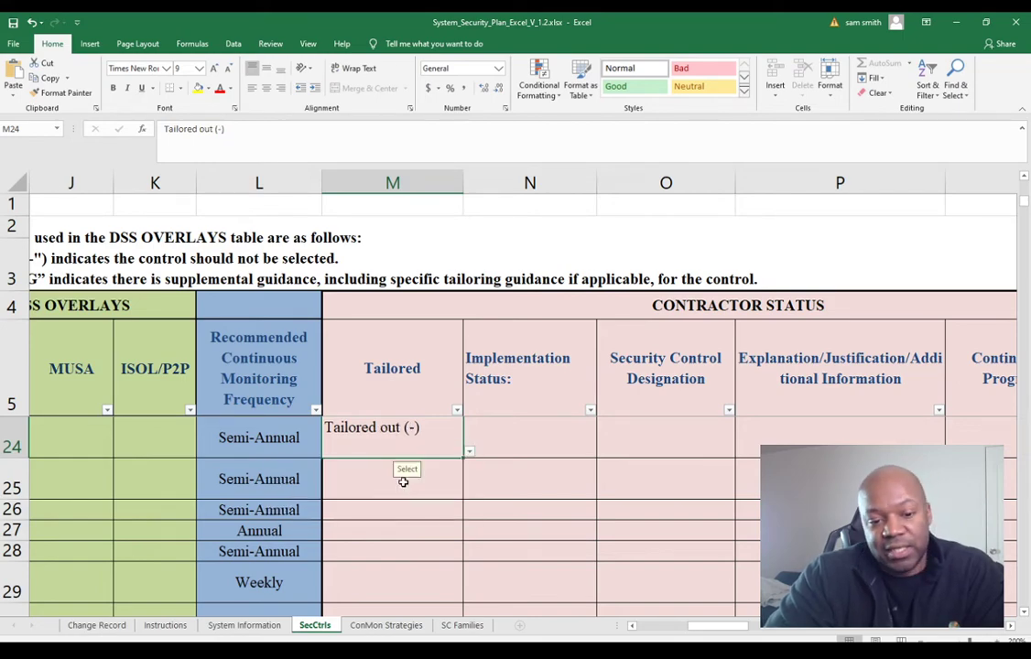
click(468, 453)
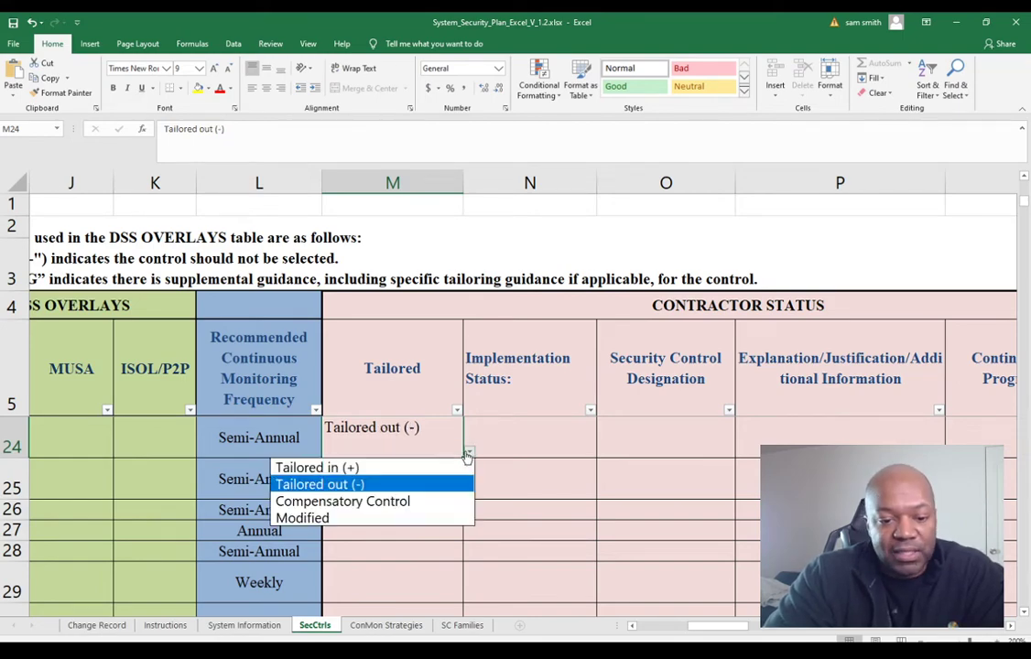
click(410, 466)
Set the Implementation Status of control AC-6 (1) to Implemented.
click(518, 438)
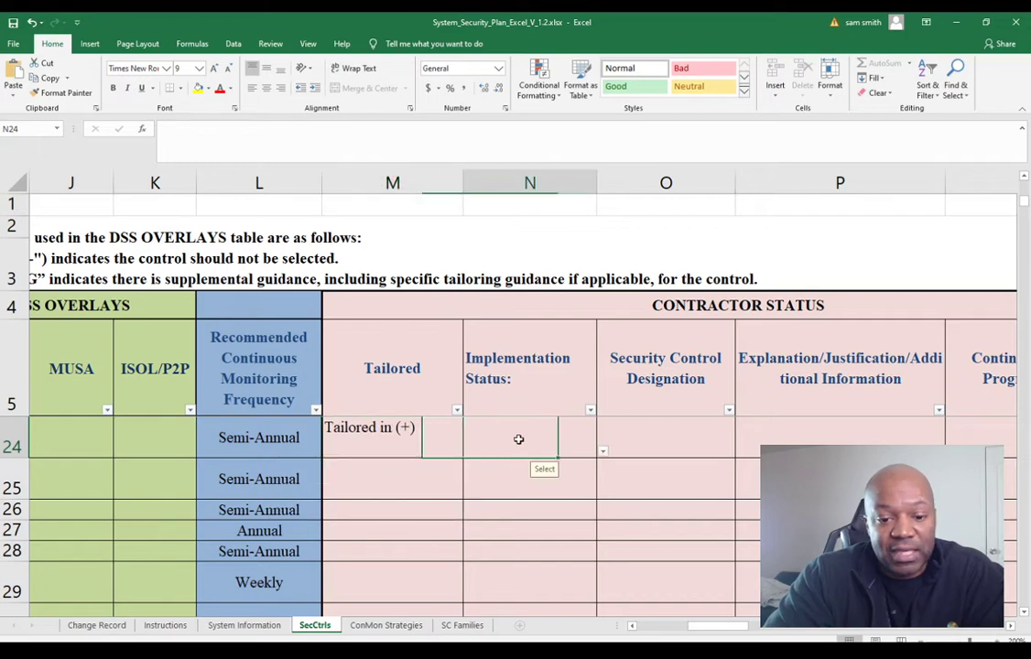
click(602, 454)
click(485, 468)
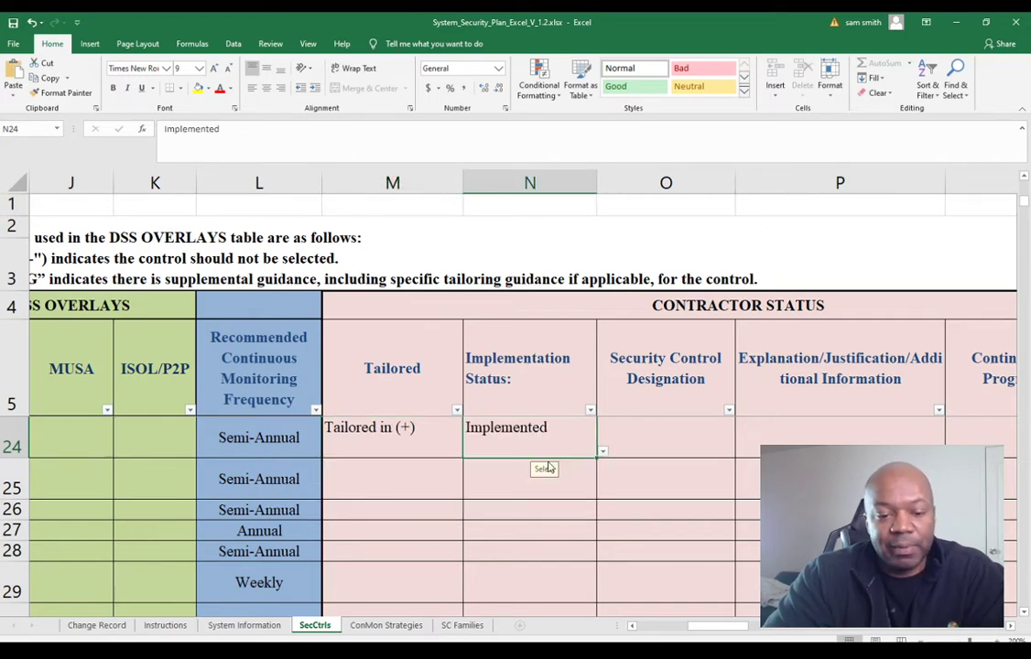
Change the Implementation Status of control AC-6 (1) to Planned and back to Implemented.
click(642, 442)
click(549, 446)
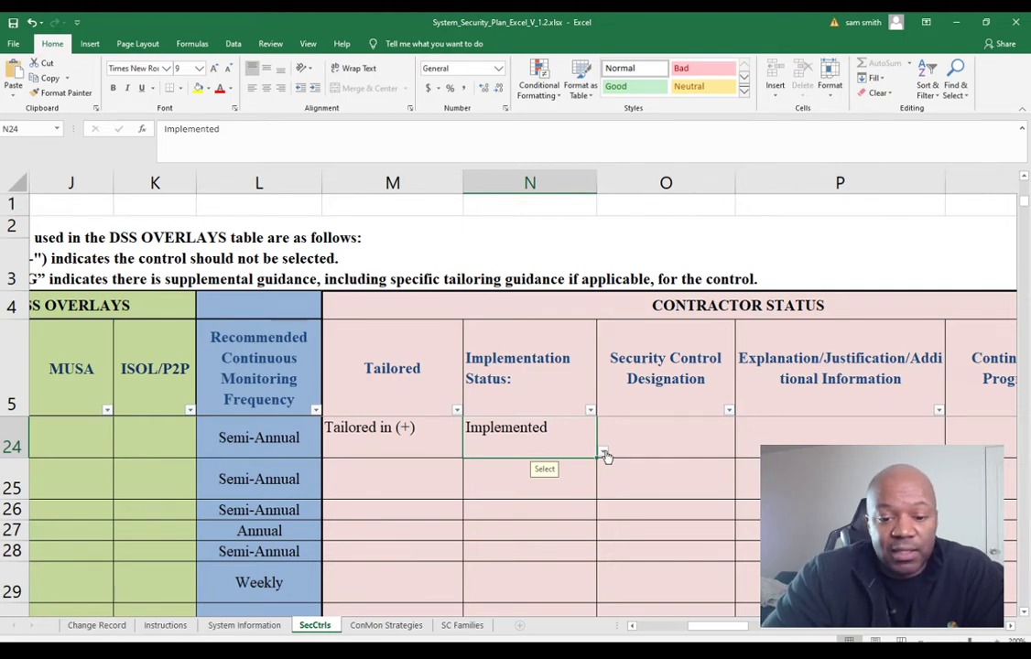
click(603, 453)
click(552, 483)
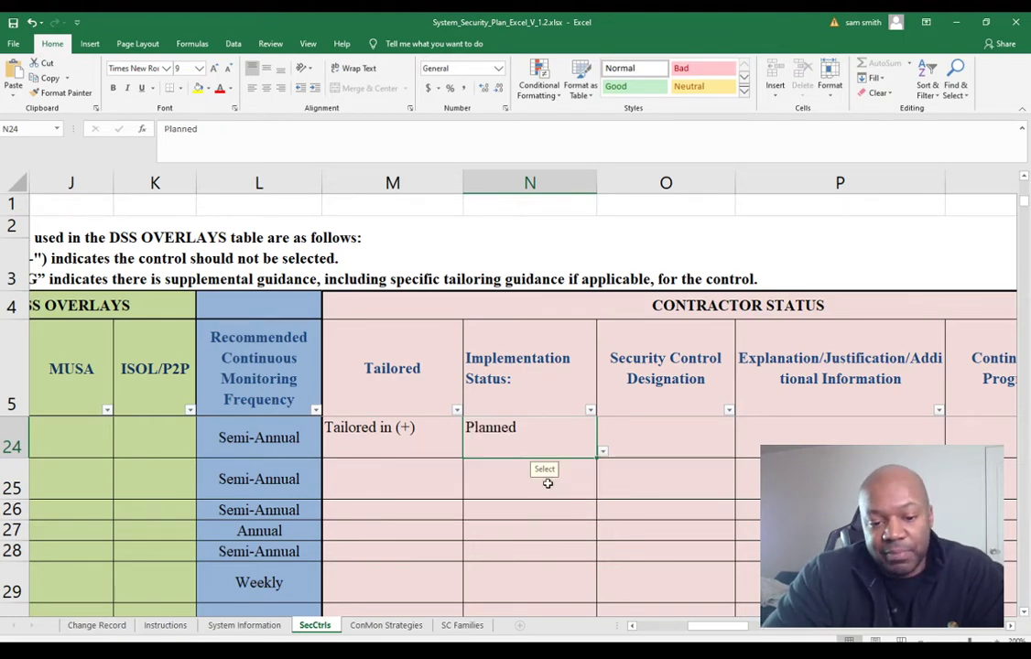
click(603, 452)
click(564, 466)
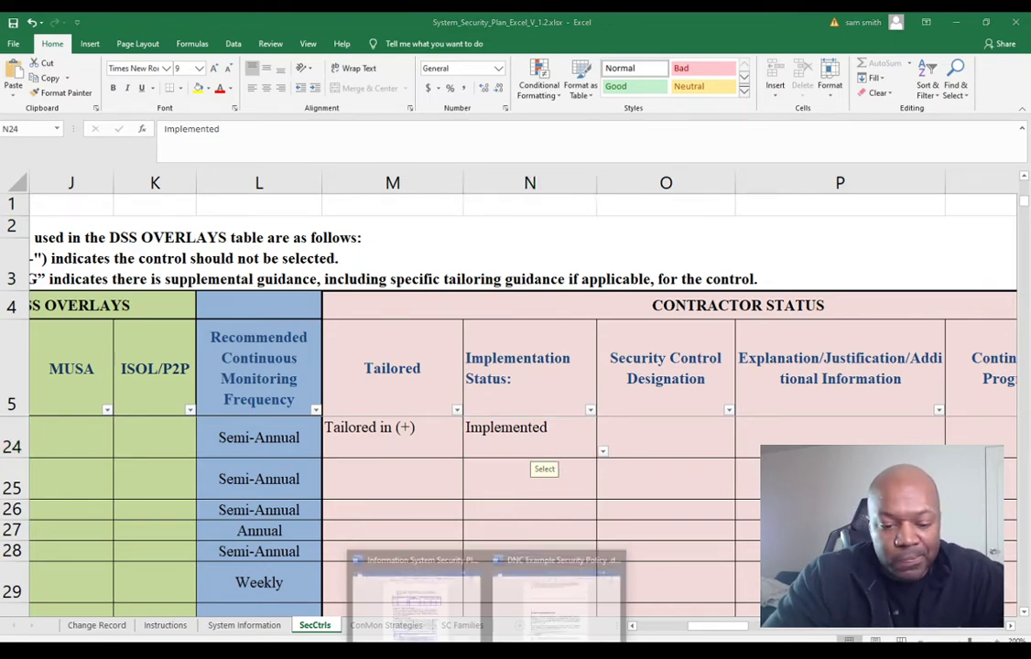
Switch to Information System Security Plan Template.doc in Word, examine its contact, system description, minimum controls and categorization sections, and return to the Excel workbook.
click(410, 540)
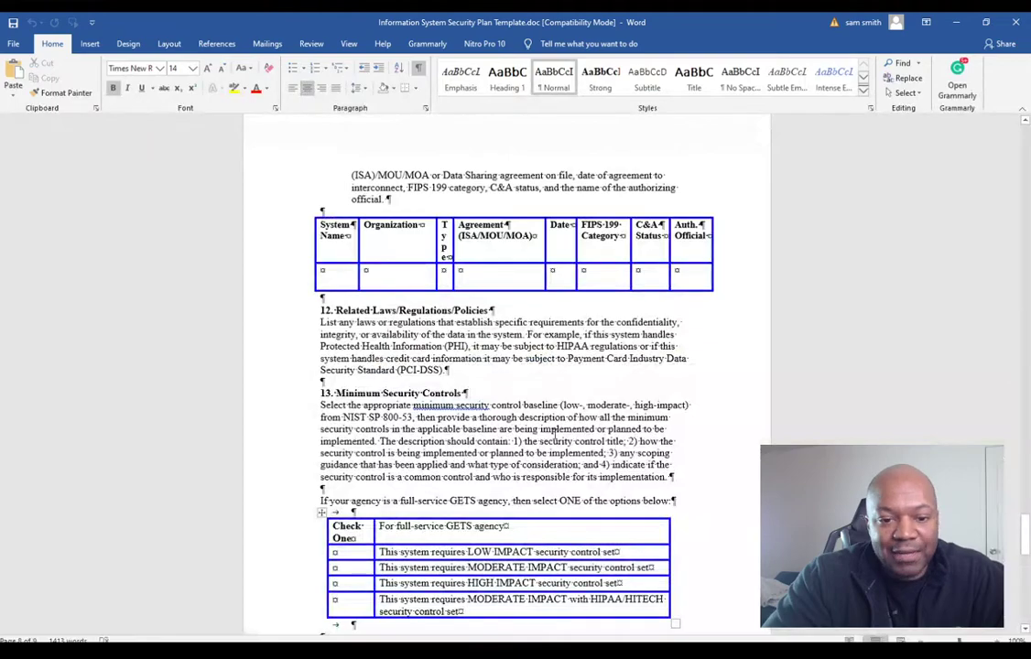
scroll(554, 434, up, 20)
scroll(554, 434, up, 3)
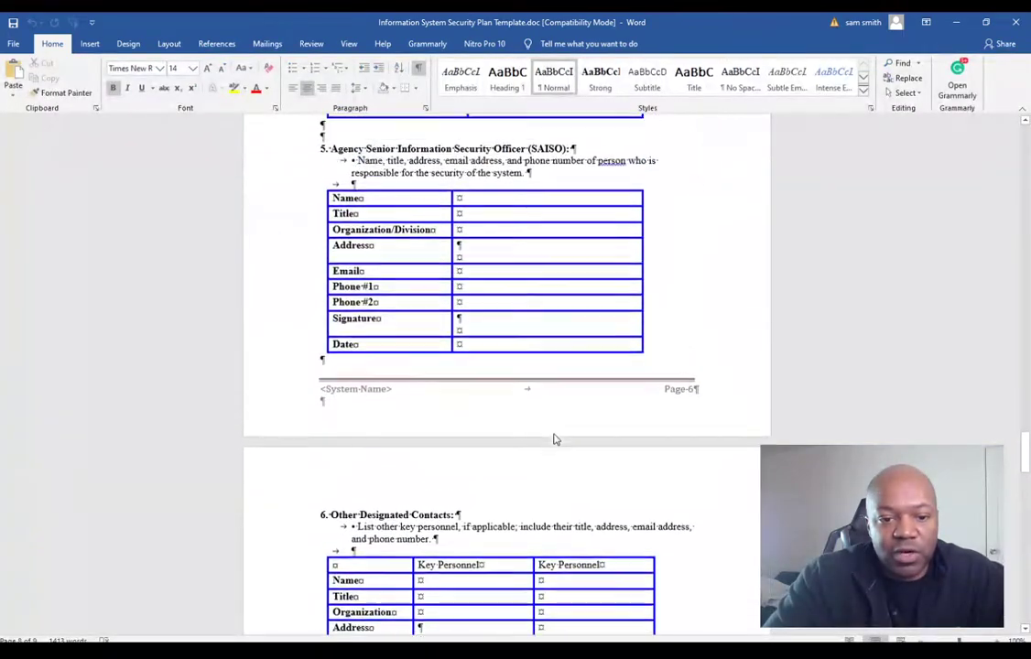
ctrl+scroll(554, 434, up, 3)
ctrl+scroll(554, 434, up, 1)
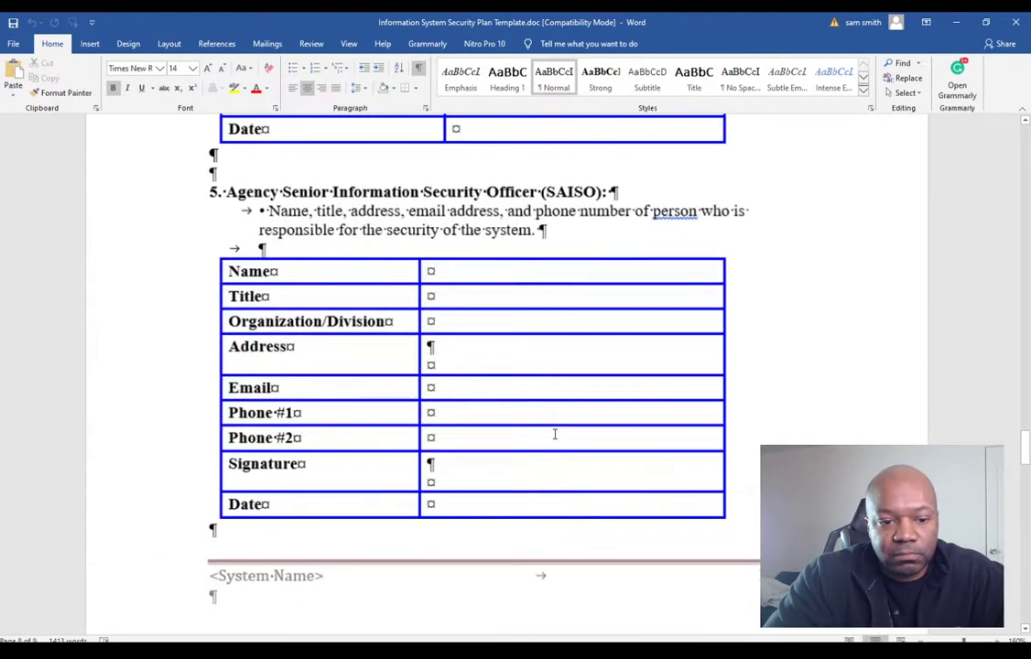
scroll(554, 434, down, 10)
scroll(553, 428, down, 20)
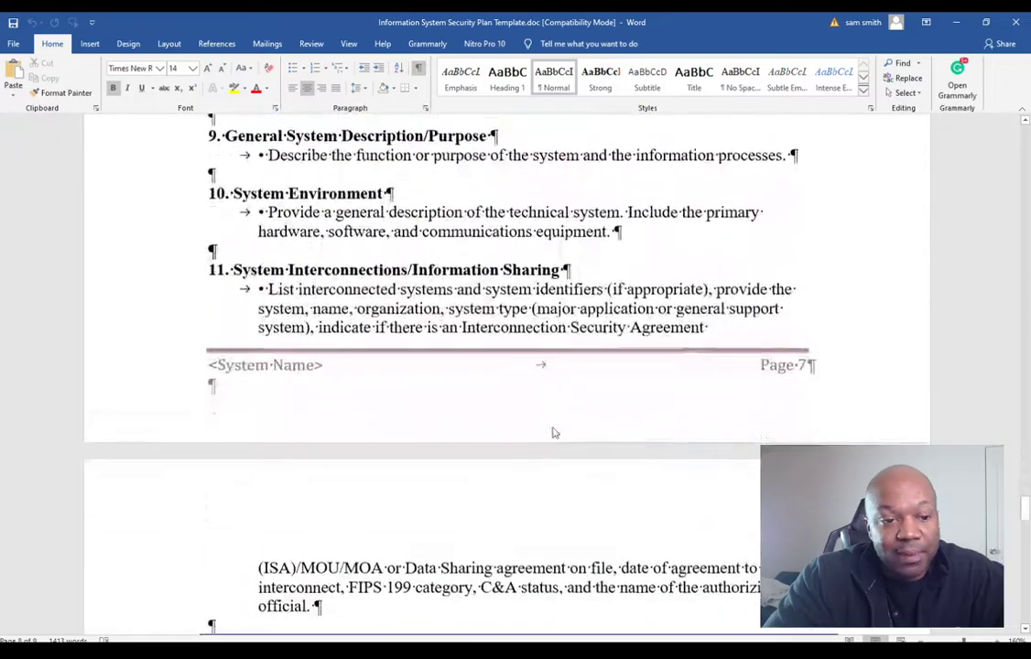
scroll(554, 397, up, 10)
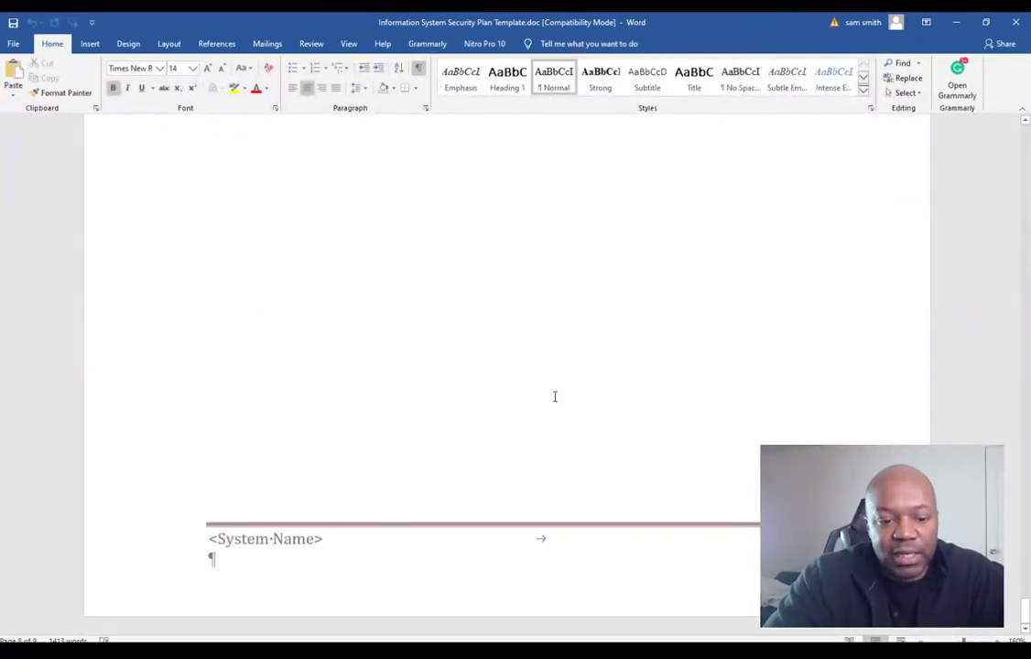
scroll(554, 396, up, 15)
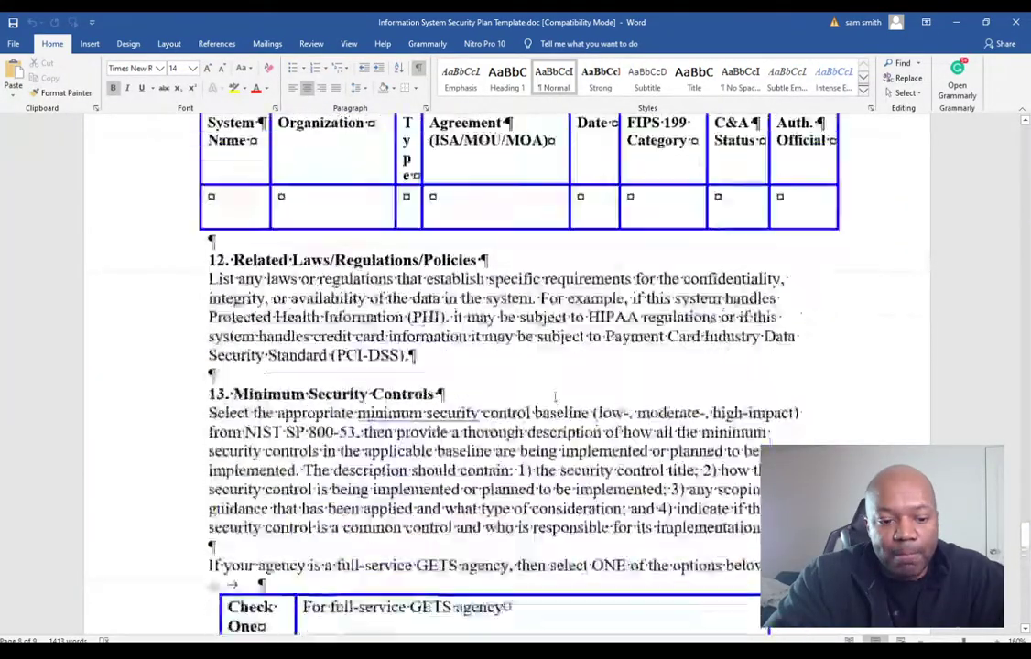
scroll(552, 396, up, 15)
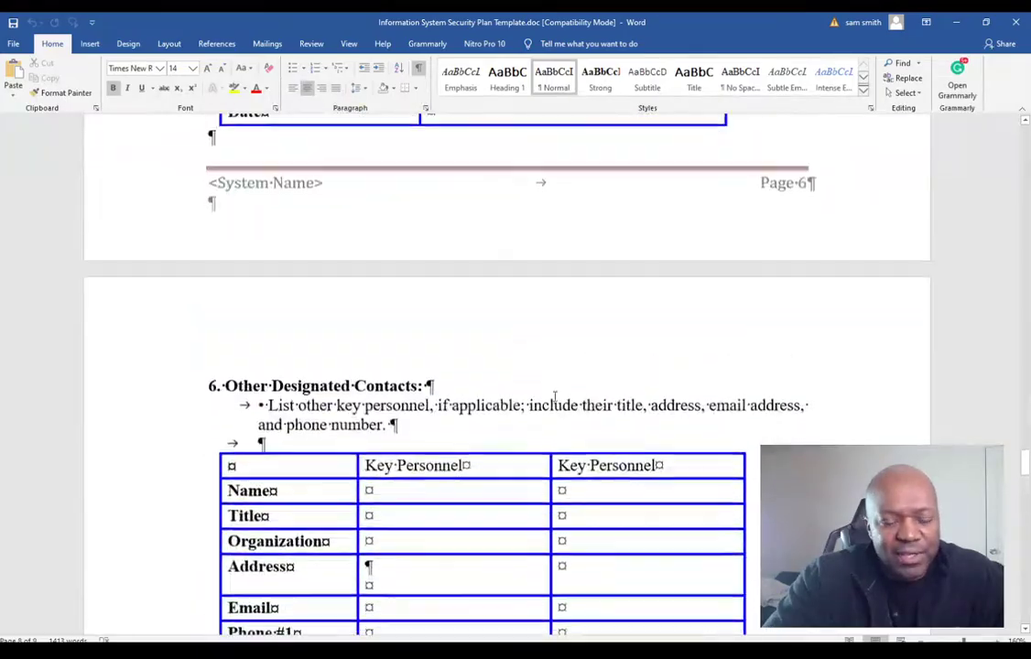
scroll(553, 397, up, 15)
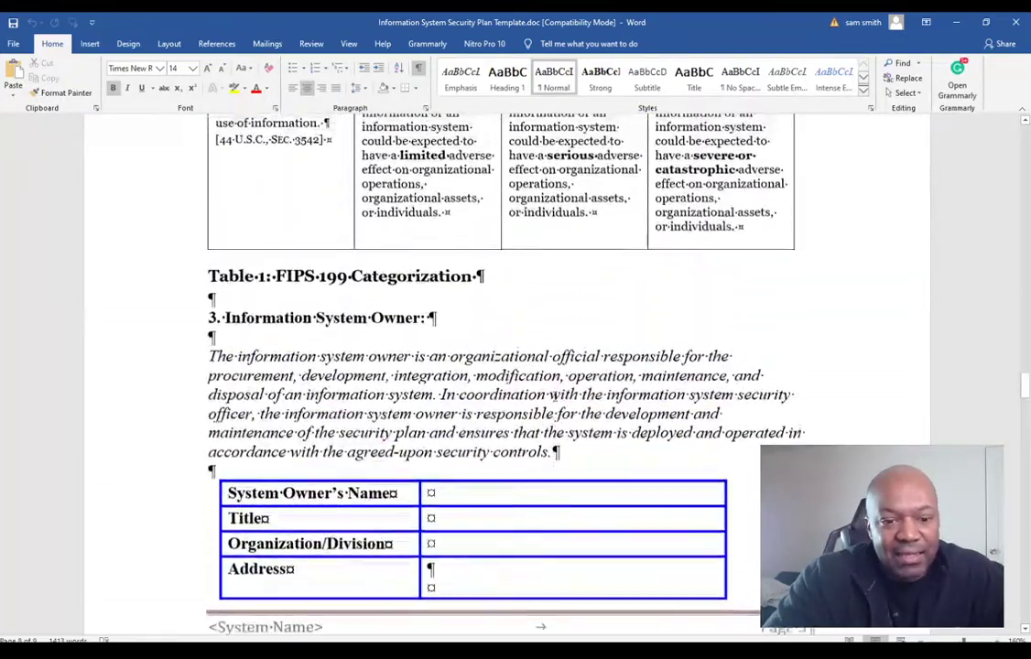
scroll(553, 396, up, 8)
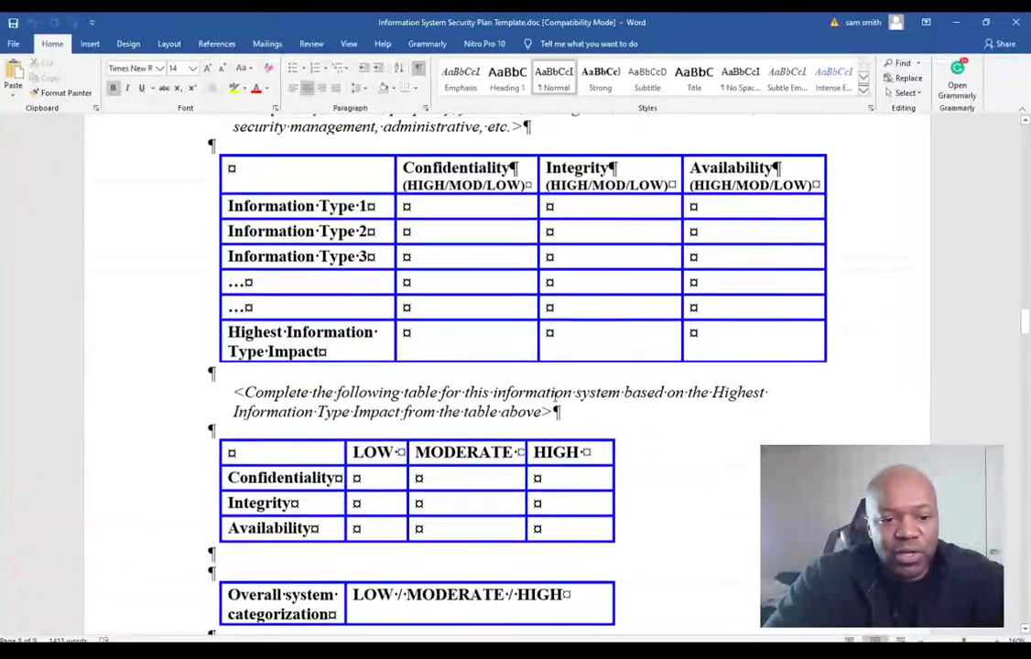
click(957, 22)
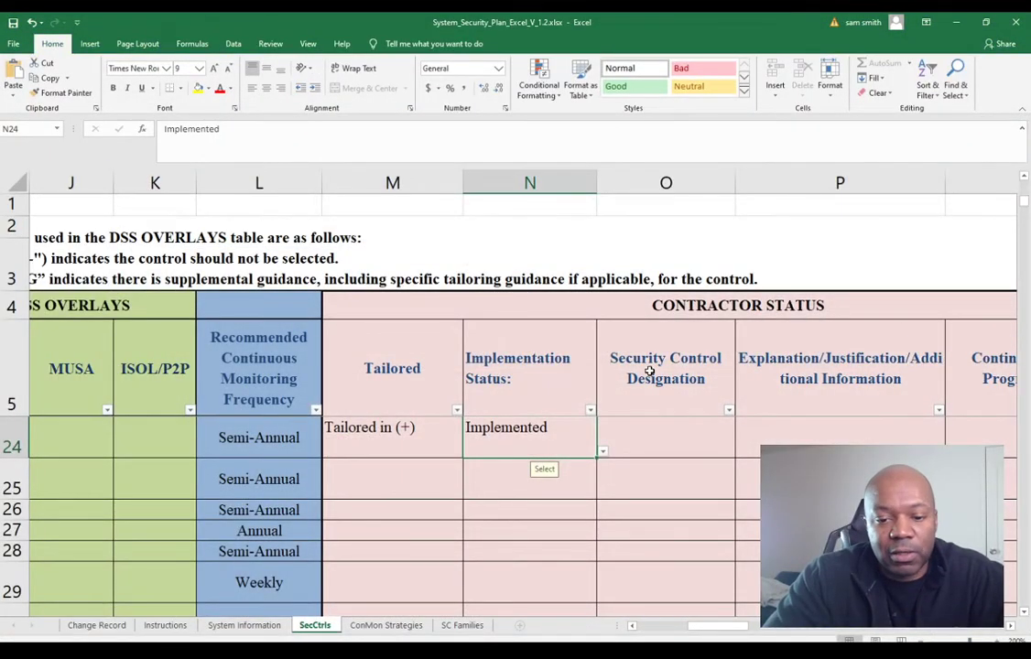
Set the Security Control Designation of control AC-6 (1) to Common.
click(678, 452)
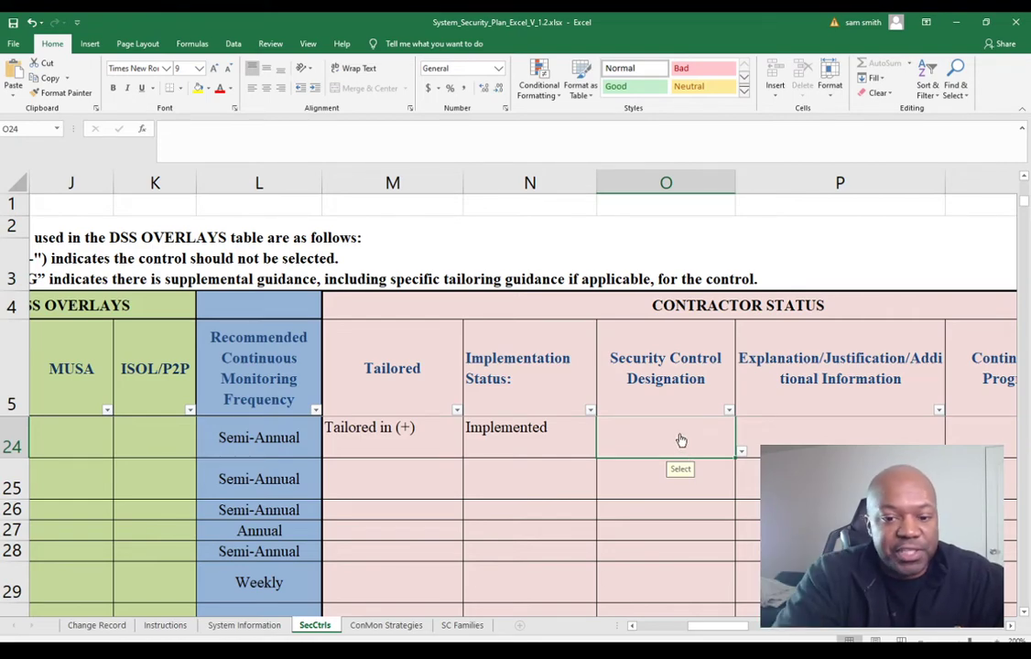
click(740, 453)
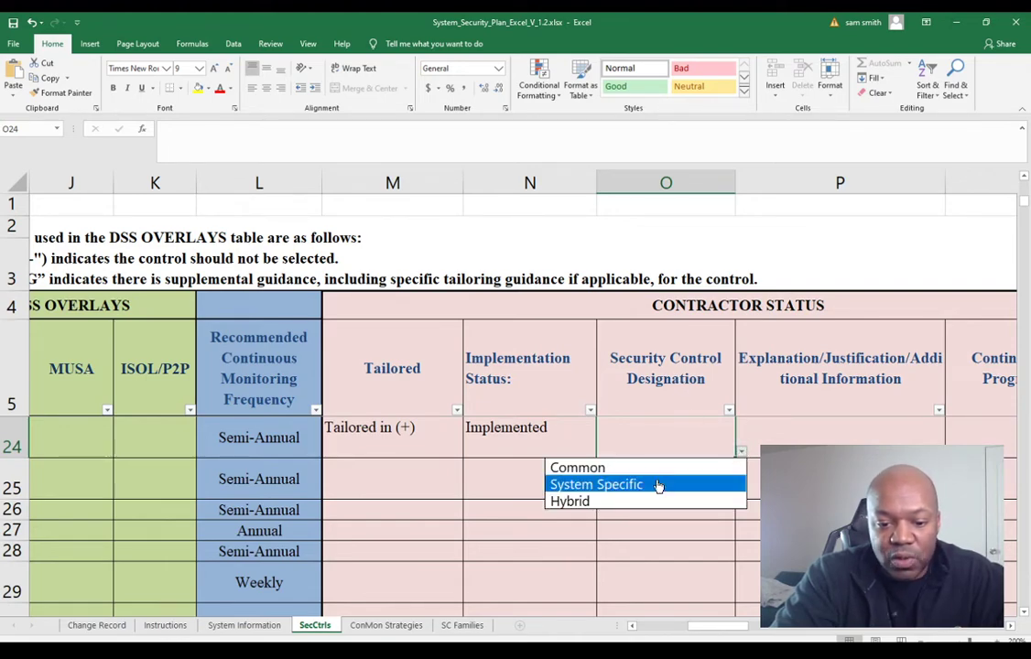
click(581, 468)
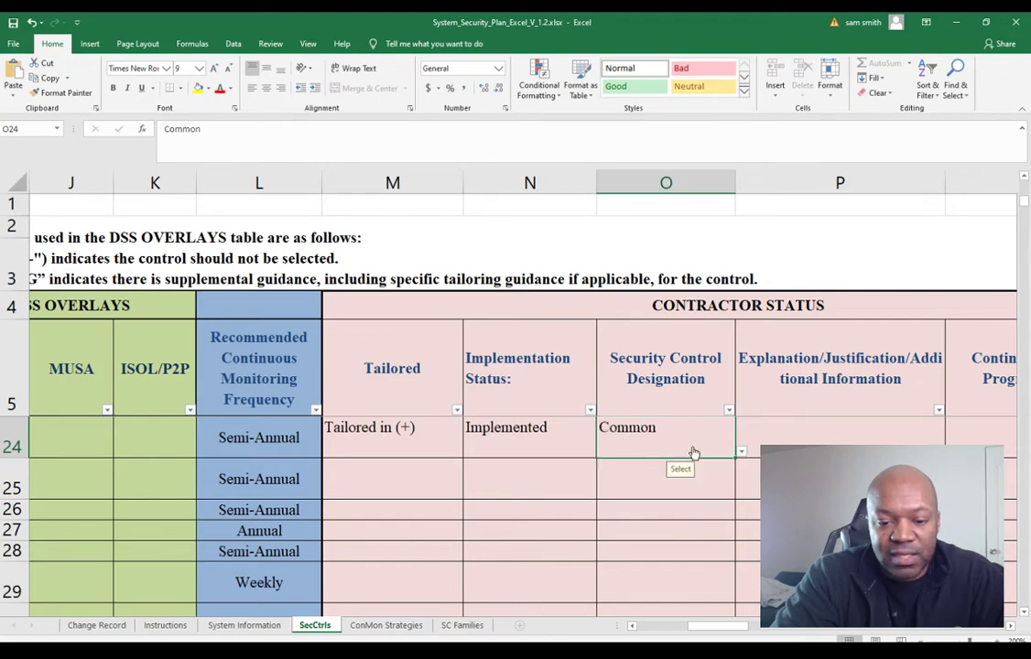
Begin the Explanation/Justification/Additional Information entry of control AC-6 (1) with "Lockheed General".
click(791, 424)
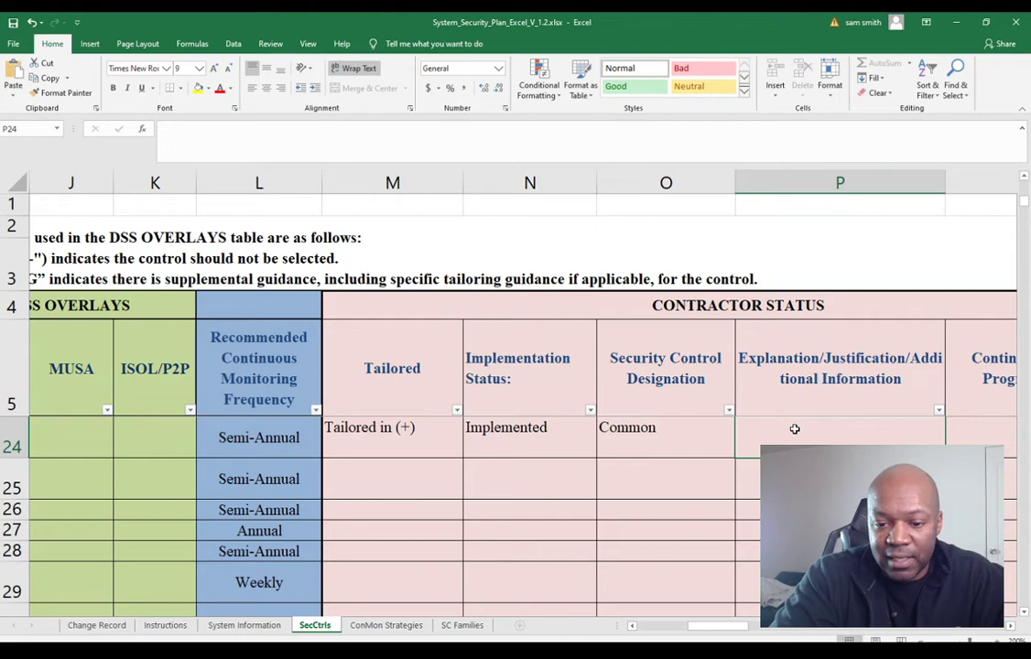
double_click(880, 423)
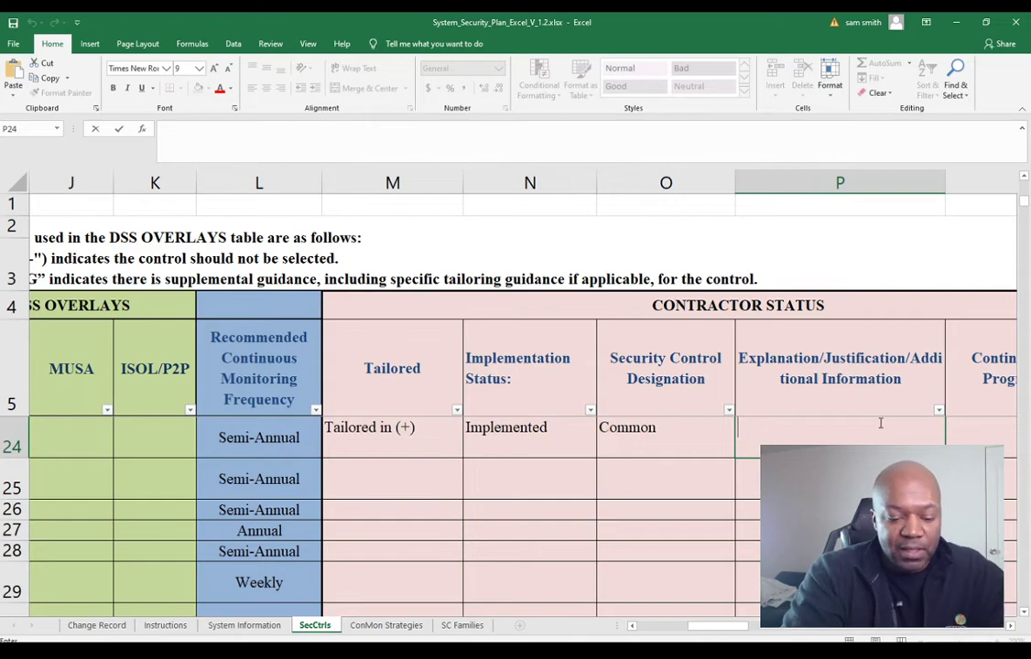
text(Leas)
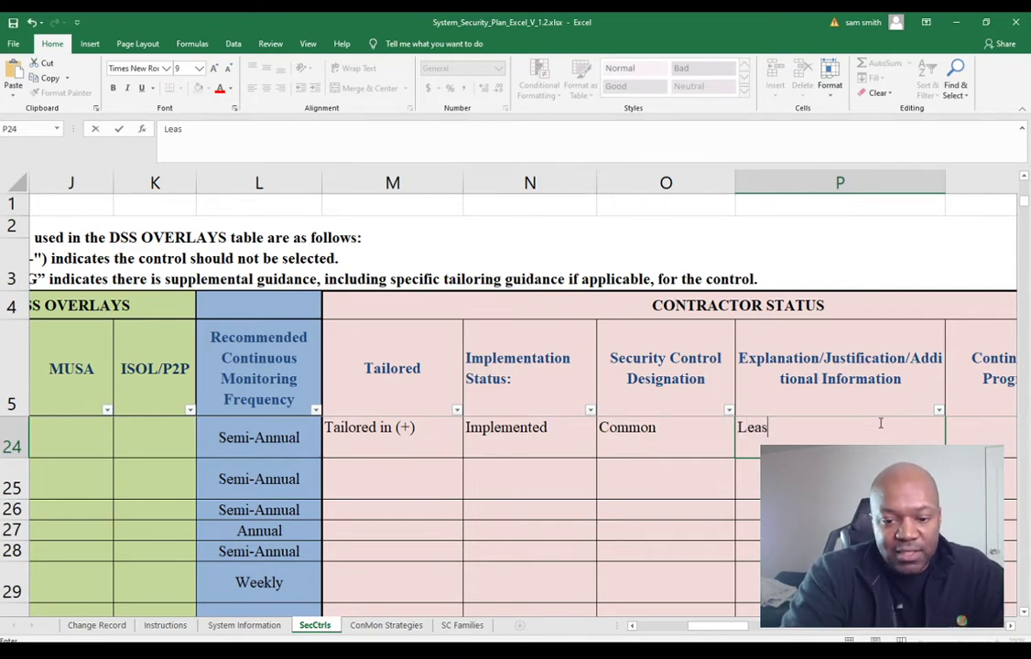
key(BackSpace)
key(BackSpace)
key(BackSpace)
key(BackSpace)
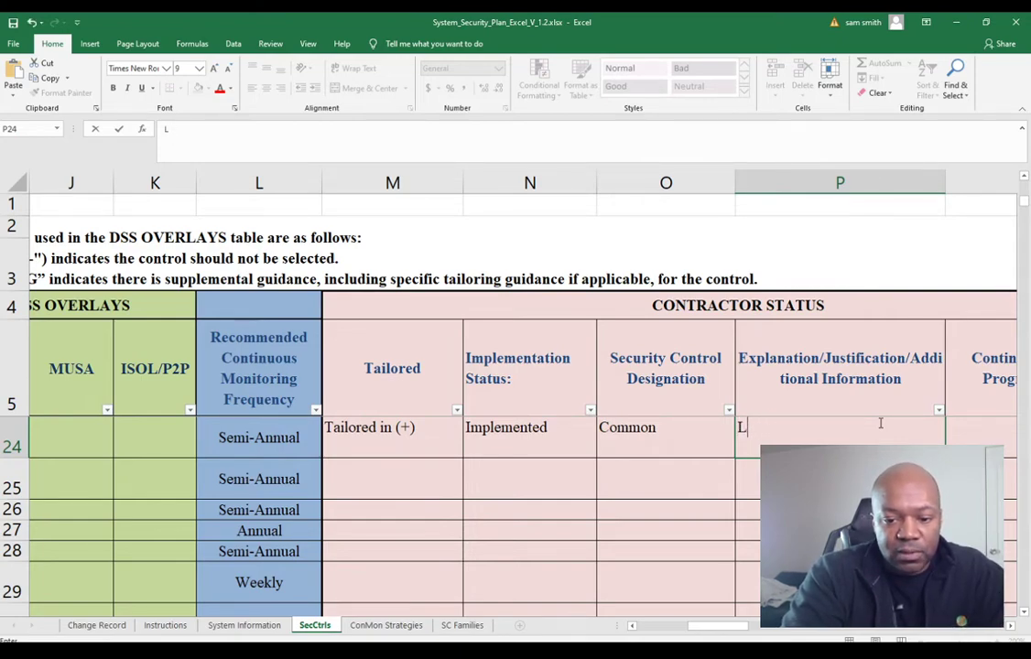
text(the)
key(BackSpace)
key(BackSpace)
key(BackSpace)
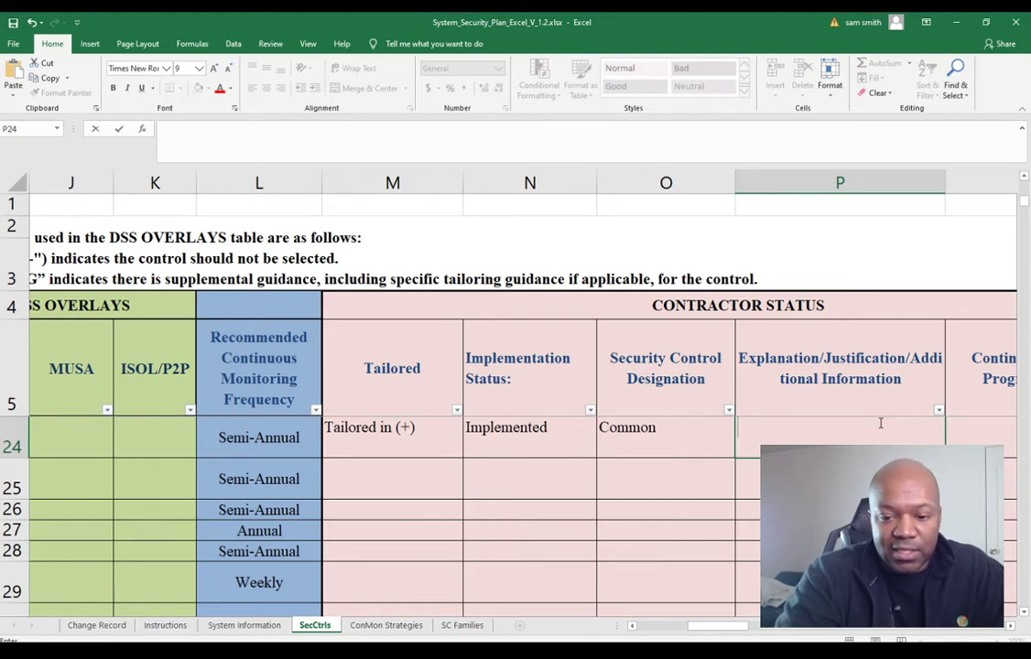
text(Le)
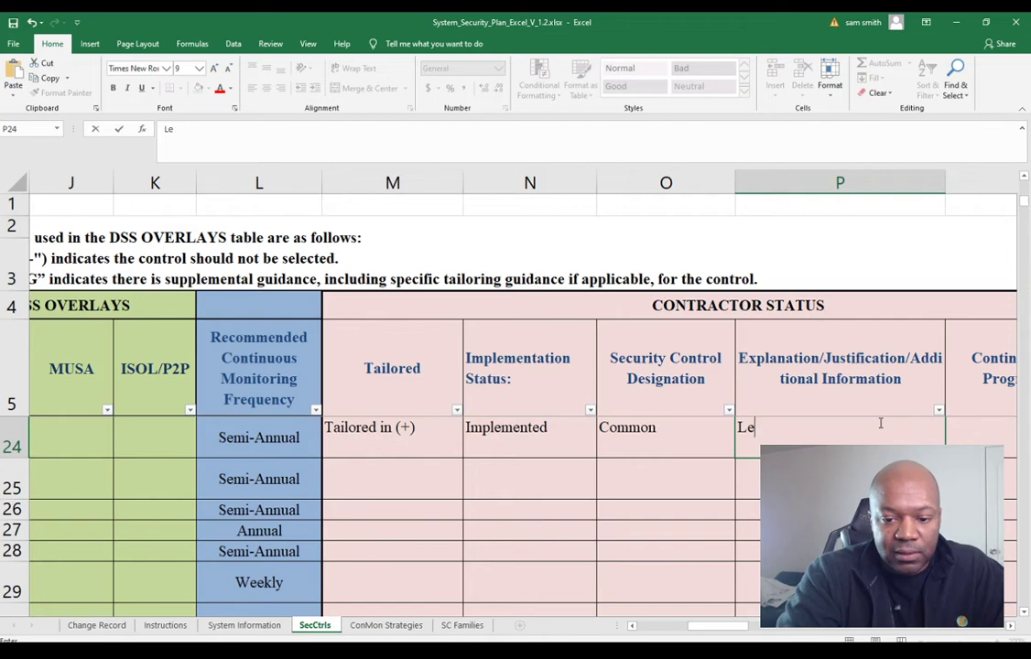
key(BackSpace)
text(ockheed)
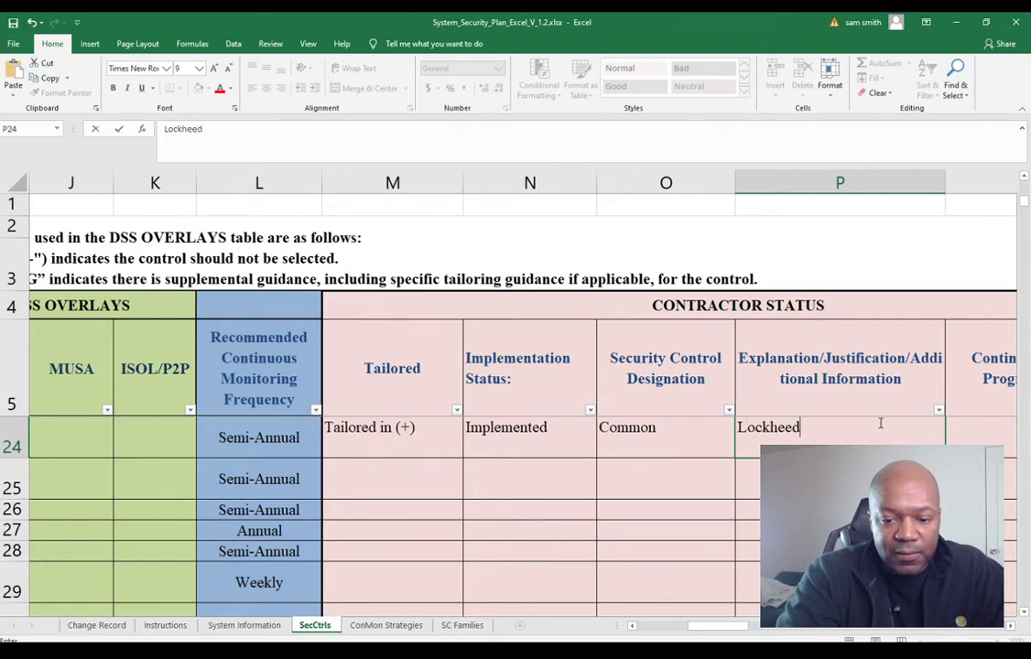
text( Gen)
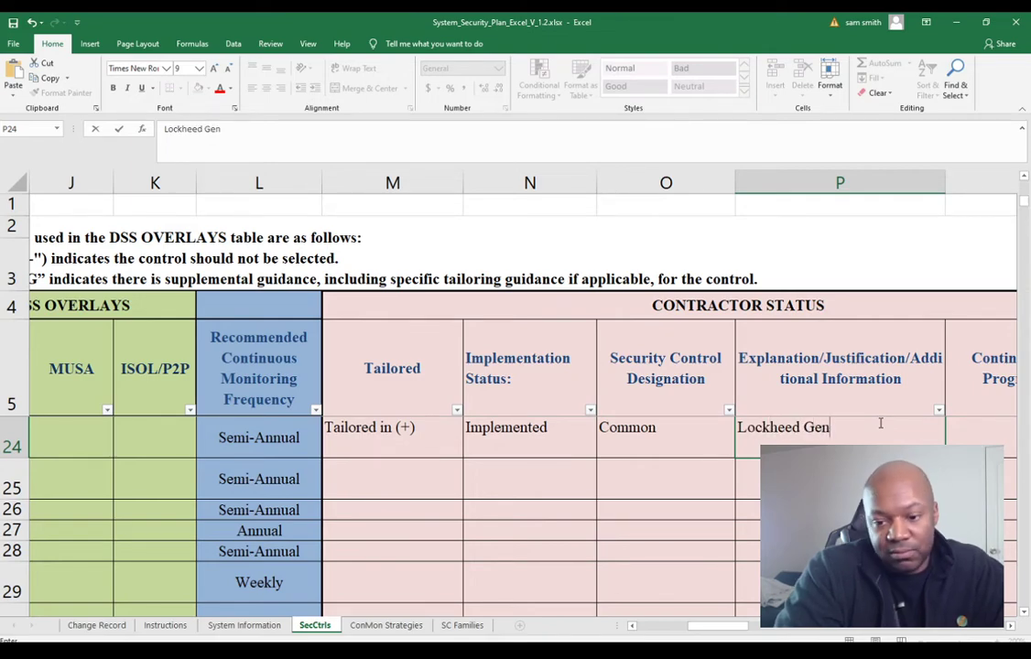
text(eral)
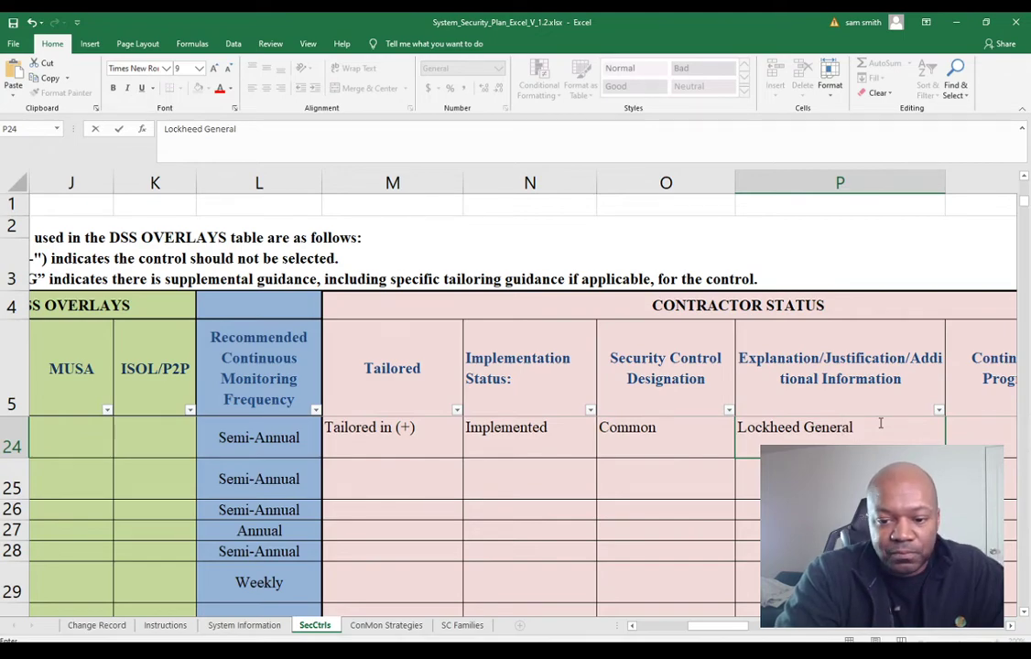
Continue the AC-6 (1) explanation with "adheres to the priciple of least privilege".
text(adheres to the)
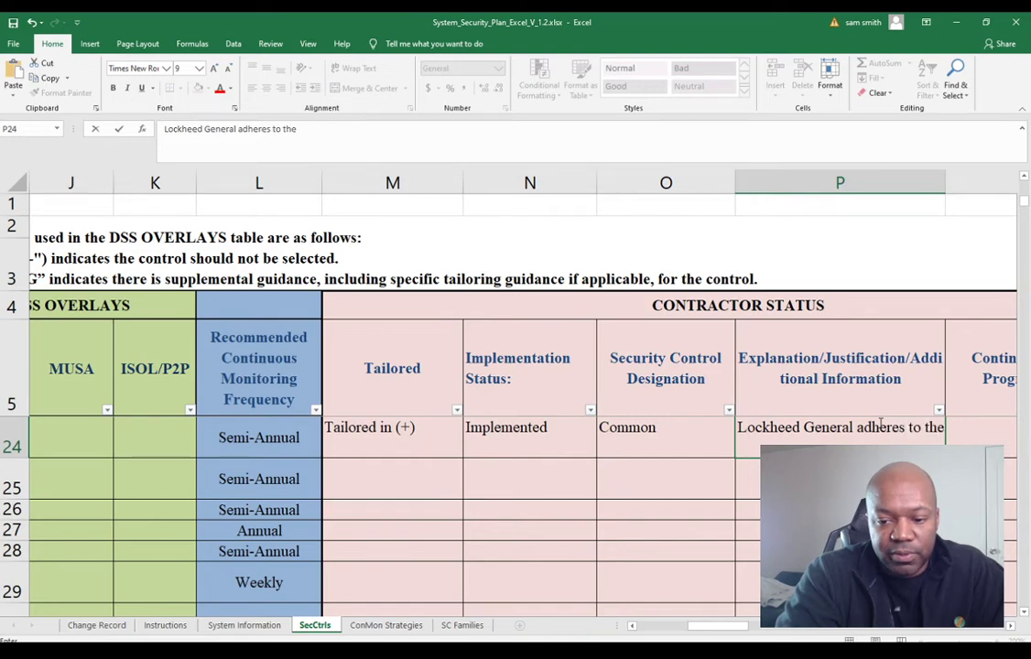
text( prici)
text(pel of leas)
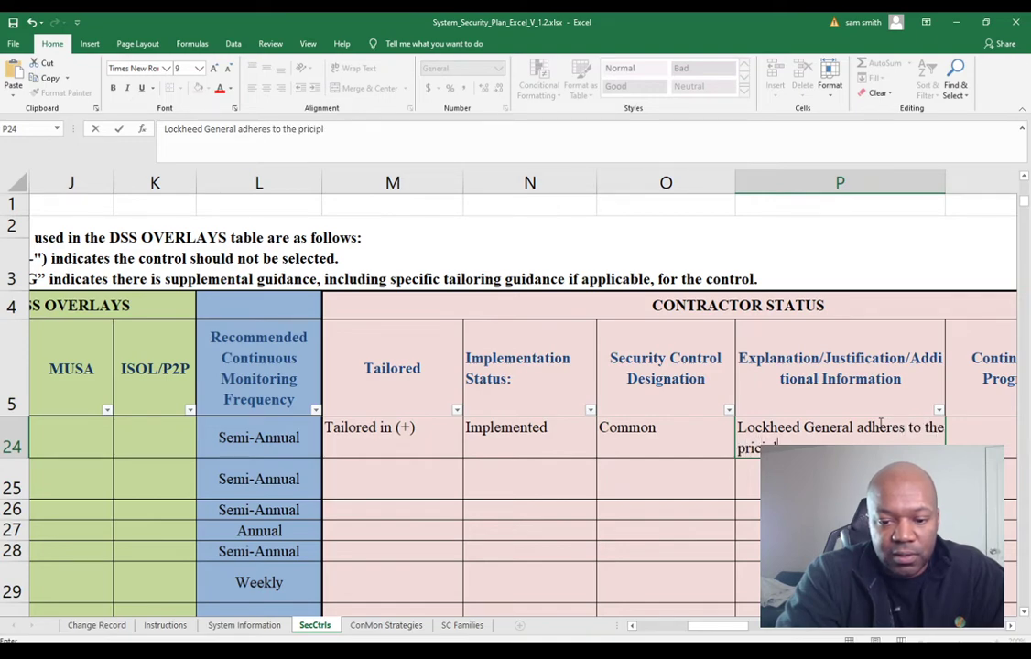
text(t p)
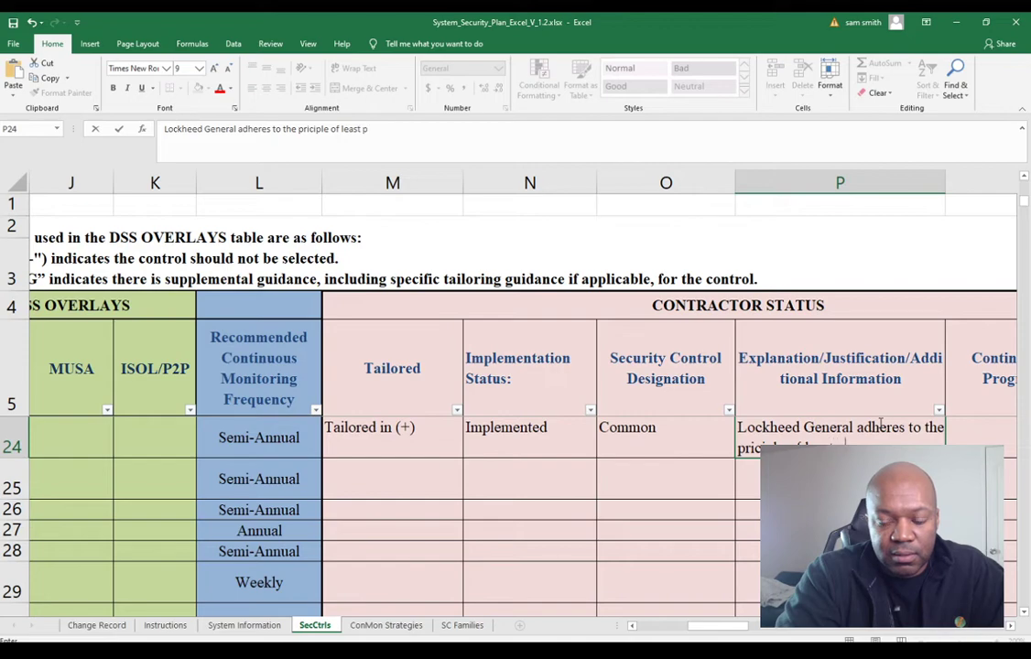
text(rivi)
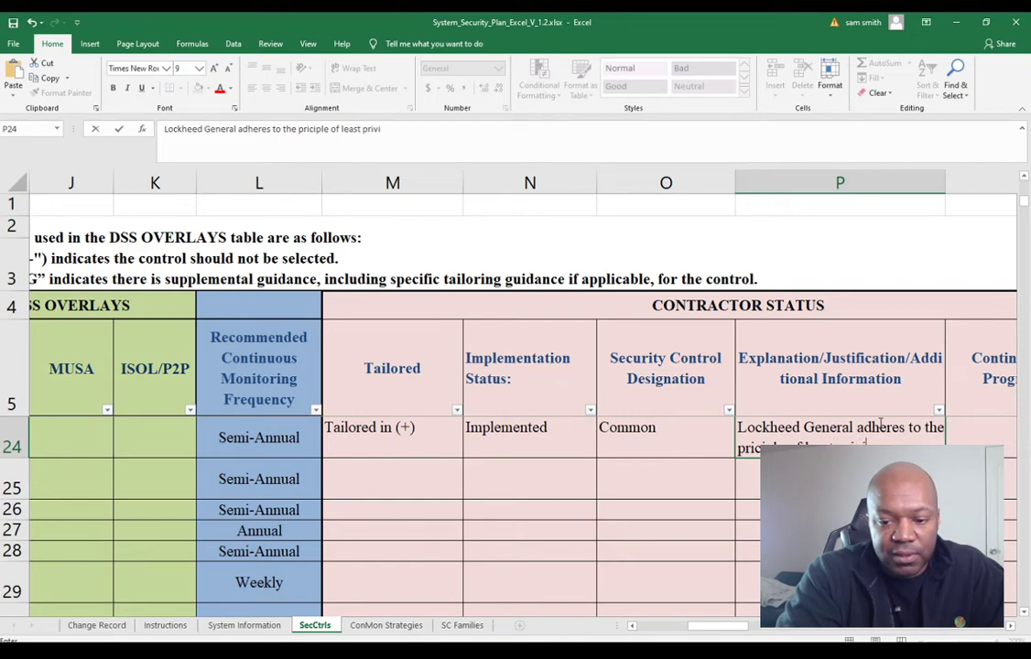
text(liege)
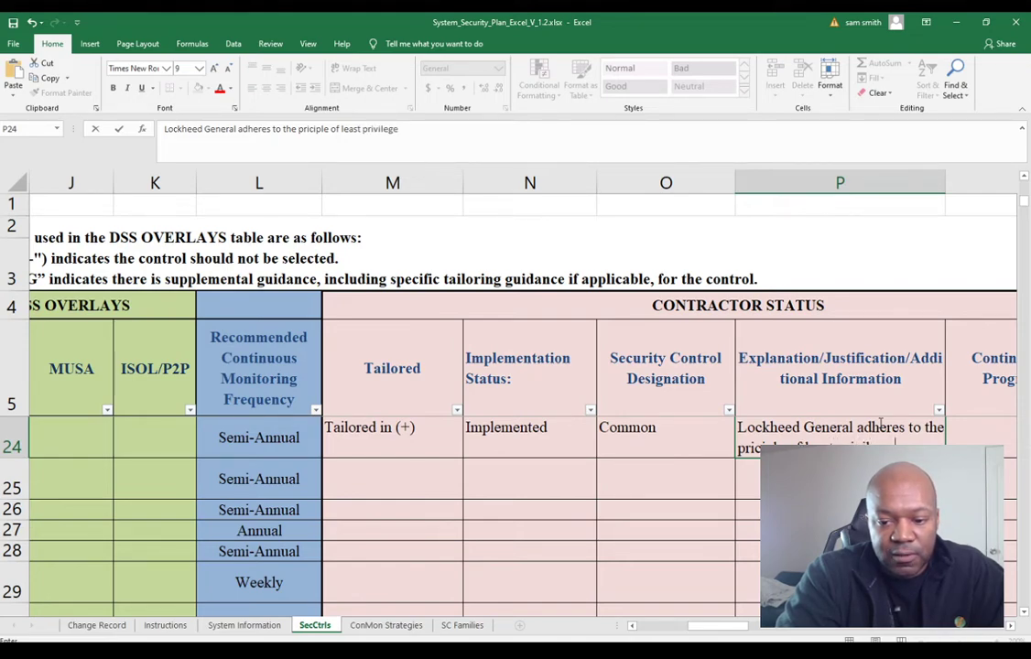
Finish the AC-6 (1) explanation with "by enforce global policy (GPO)." and commit the entry.
text( by en)
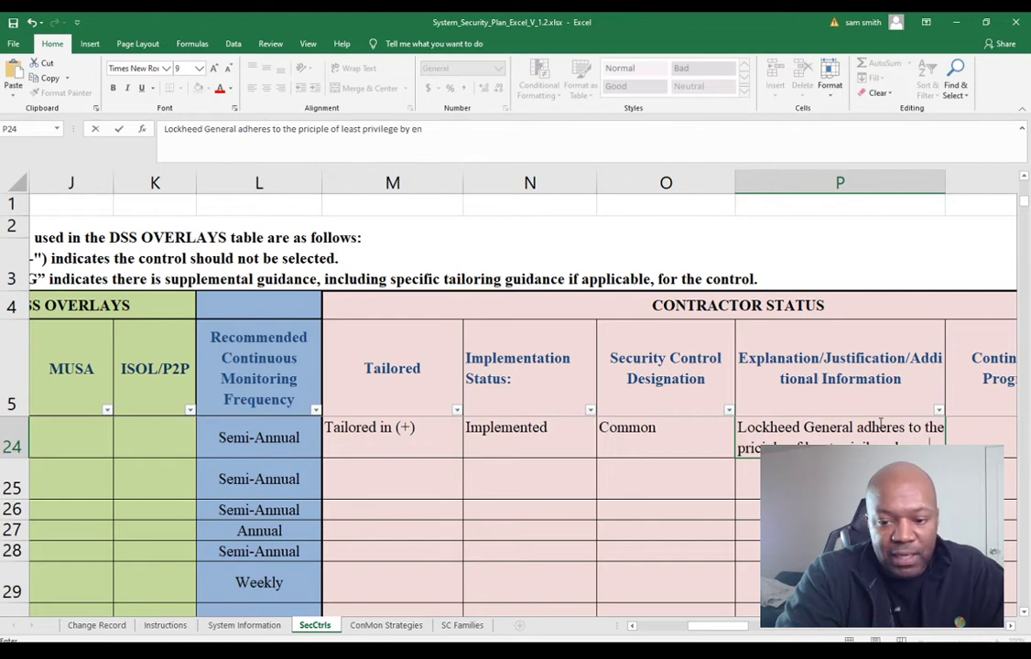
text(force)
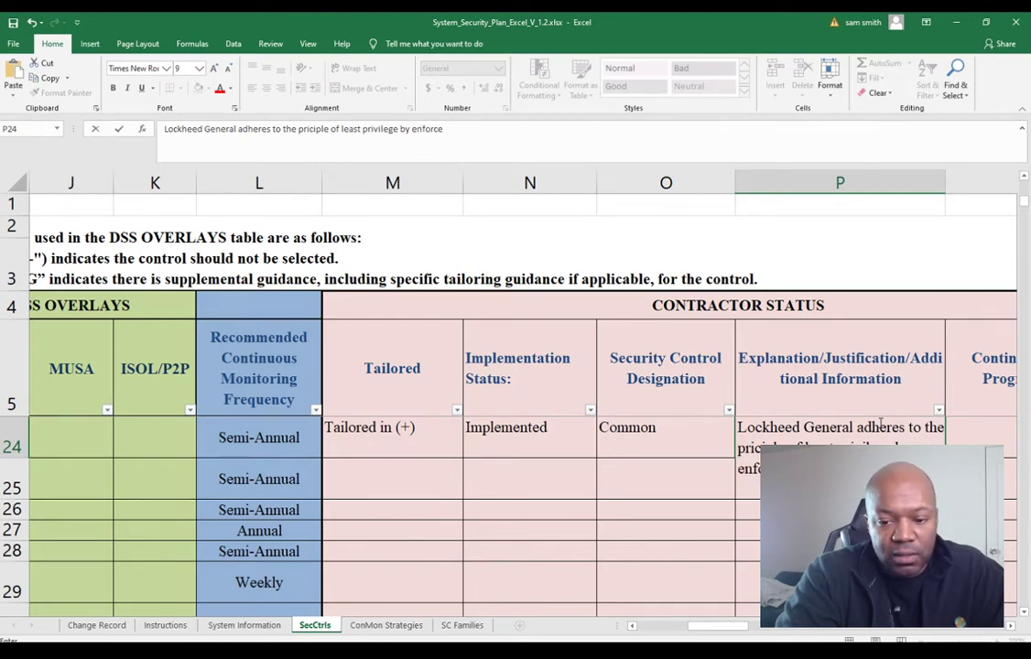
text( global)
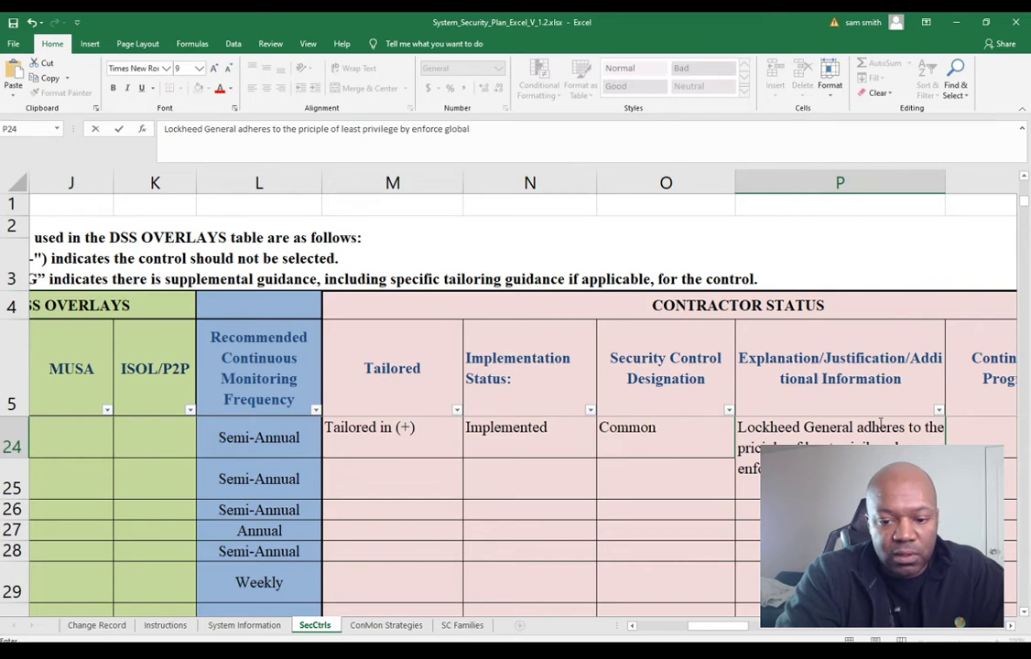
text( polci)
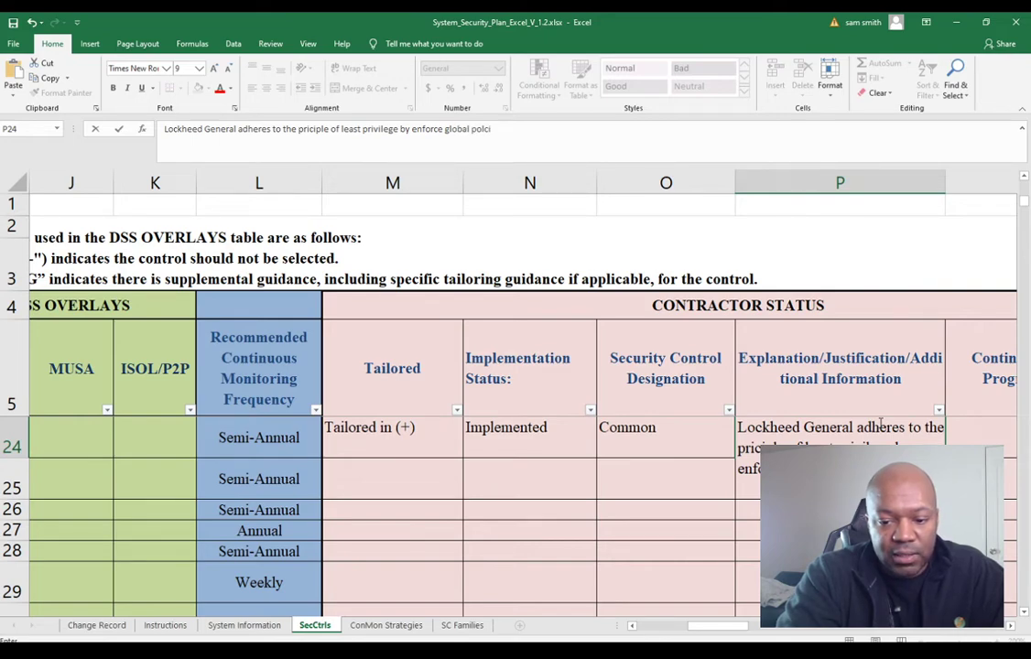
key(BackSpace)
key(BackSpace)
key(BackSpace)
text(icy)
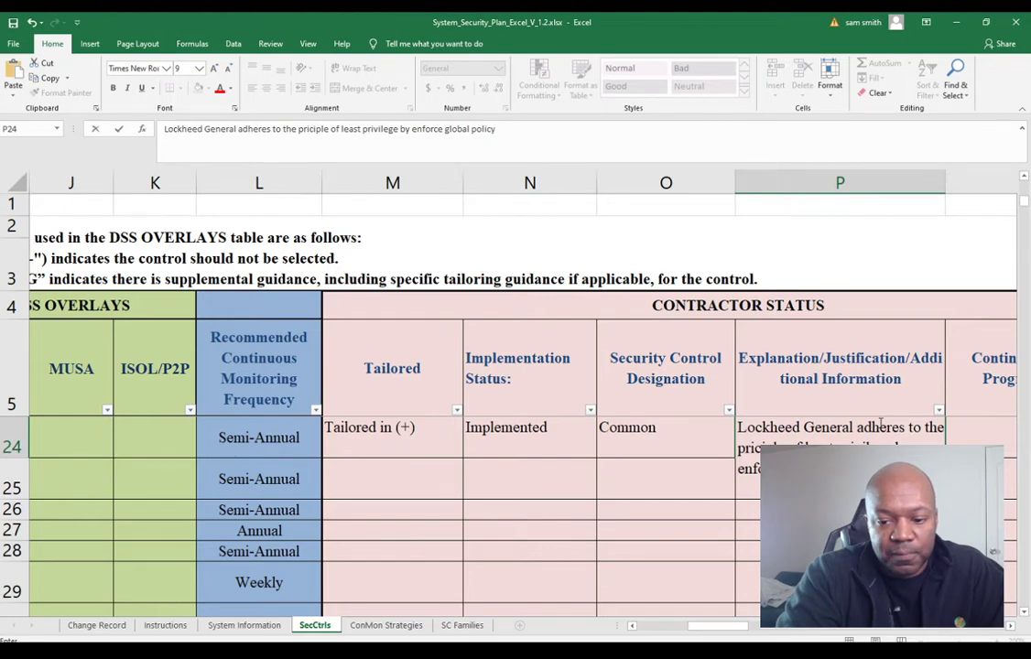
text( (P)
key(BackSpace)
text(F)
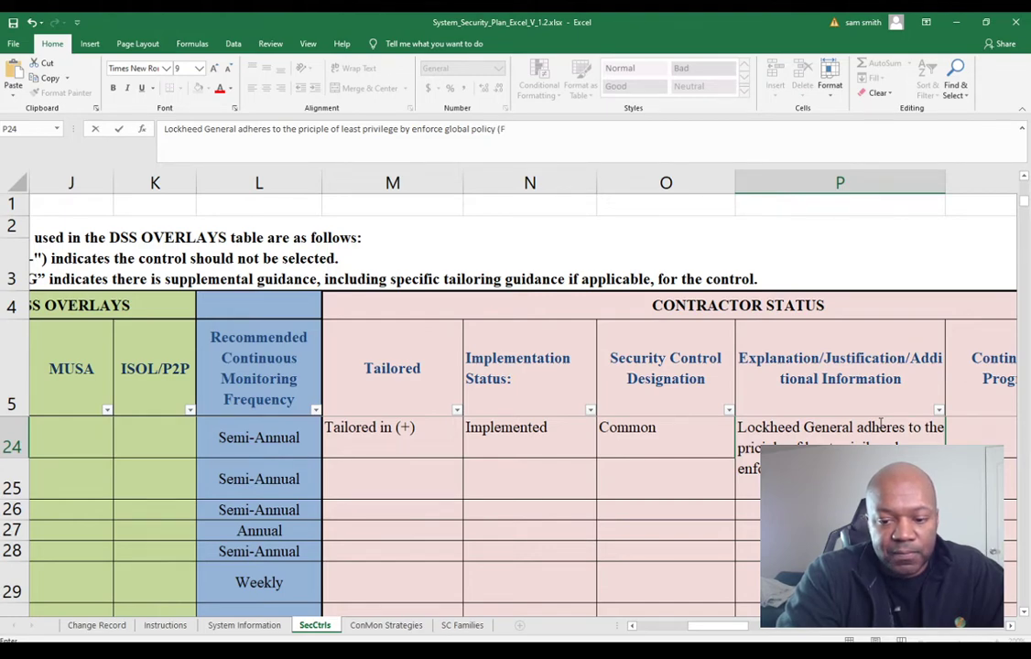
key(BackSpace)
text(GPO).)
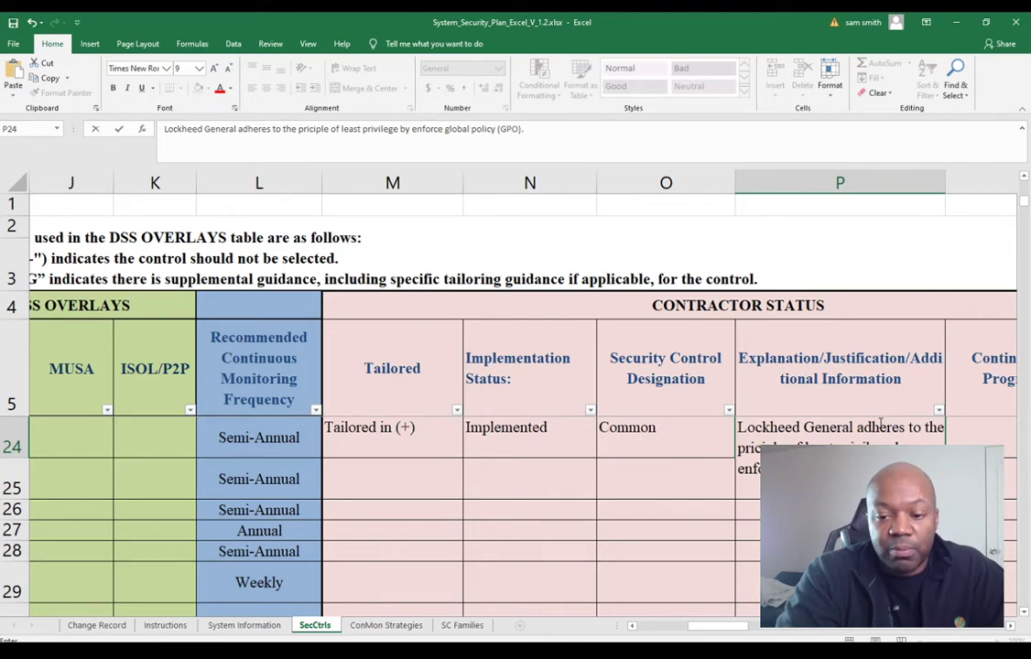
key(Return)
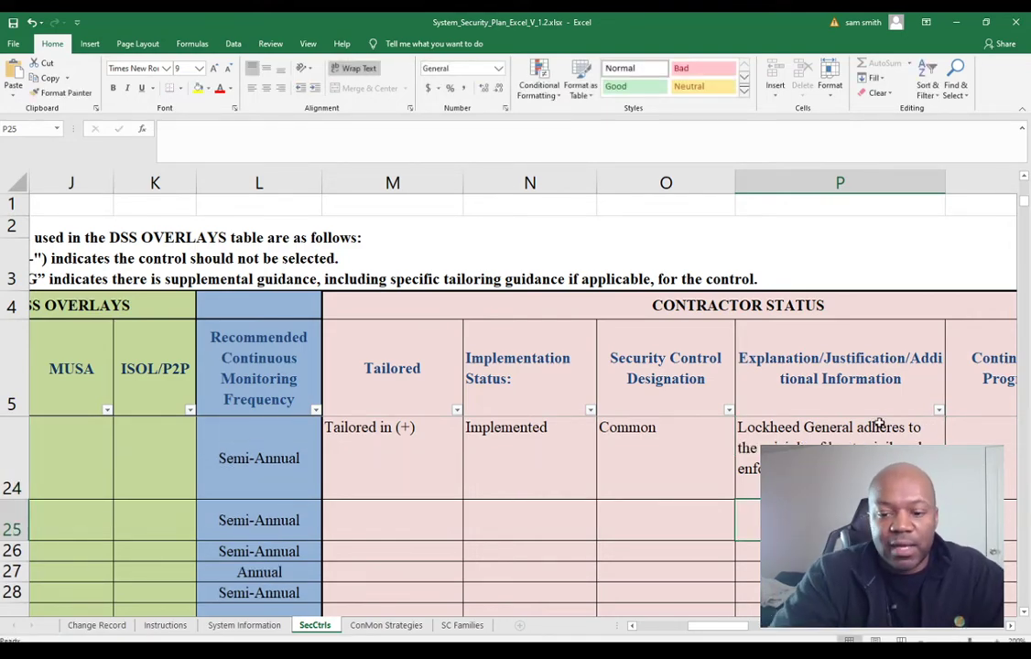
key(Up)
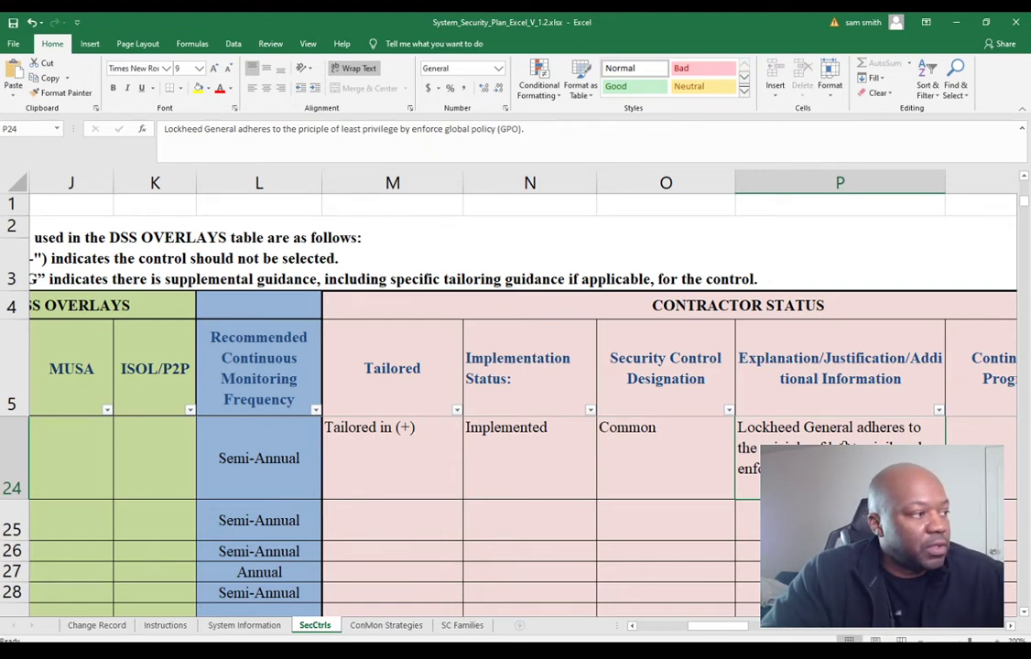
scroll(790, 418, down, 3)
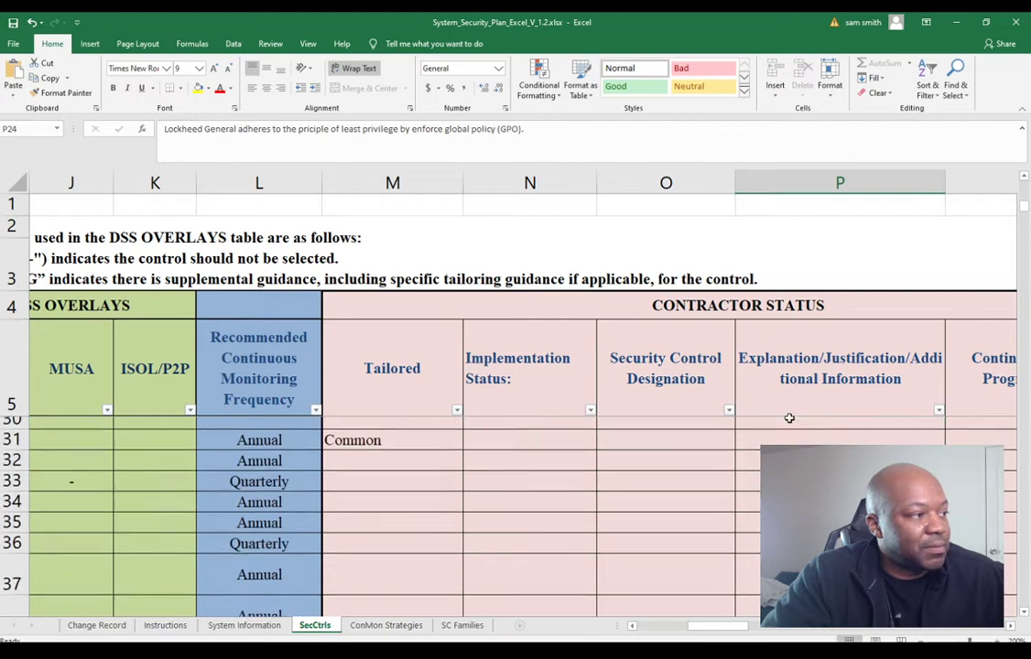
scroll(789, 418, up, 4)
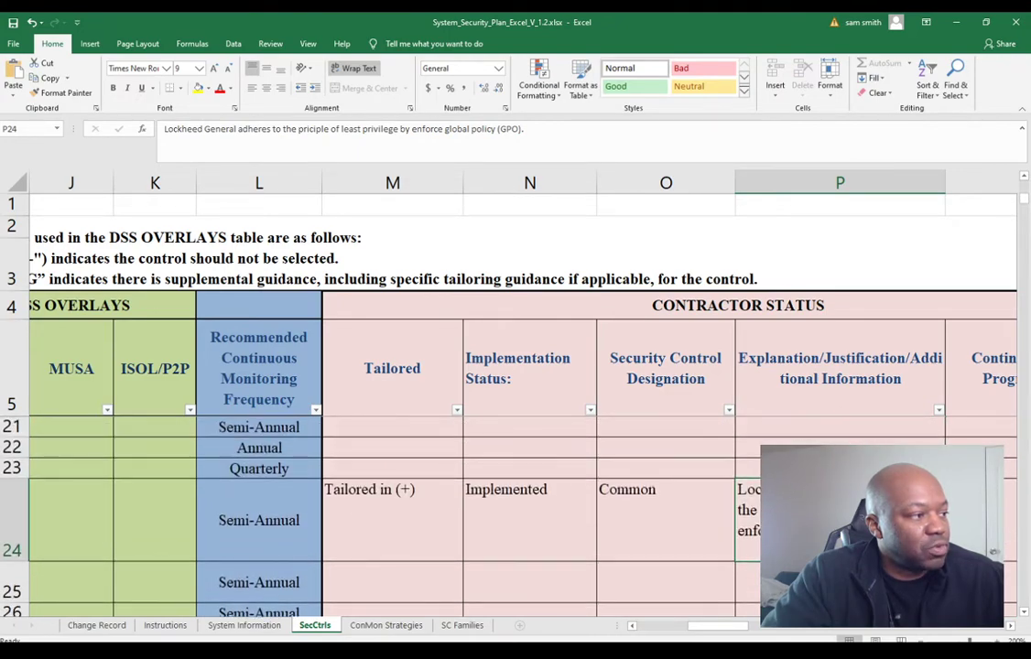
key(Up)
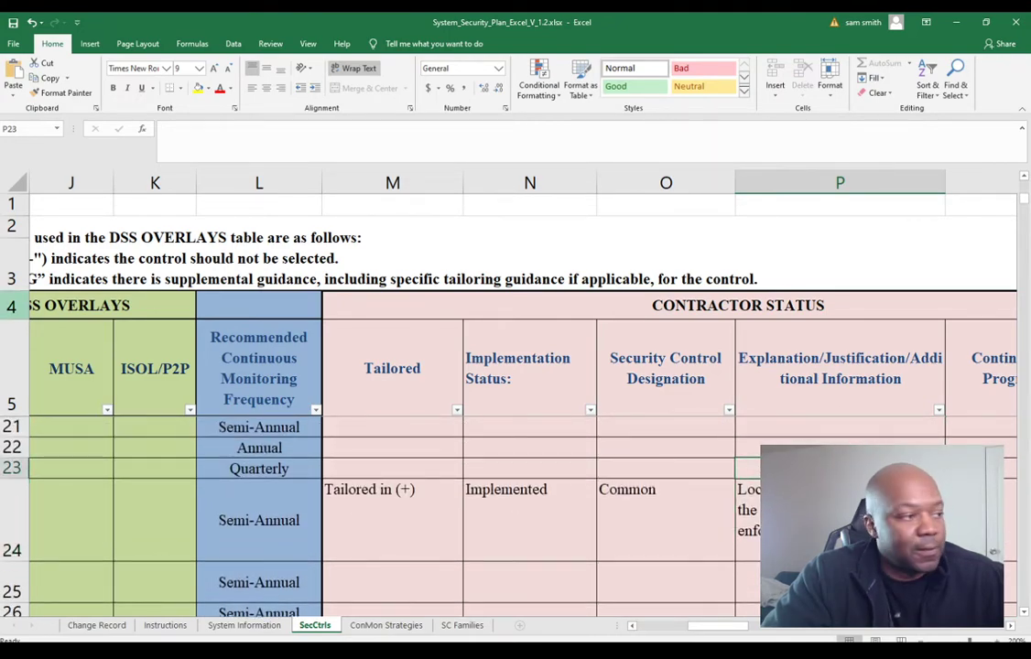
drag(879, 541, 548, 539)
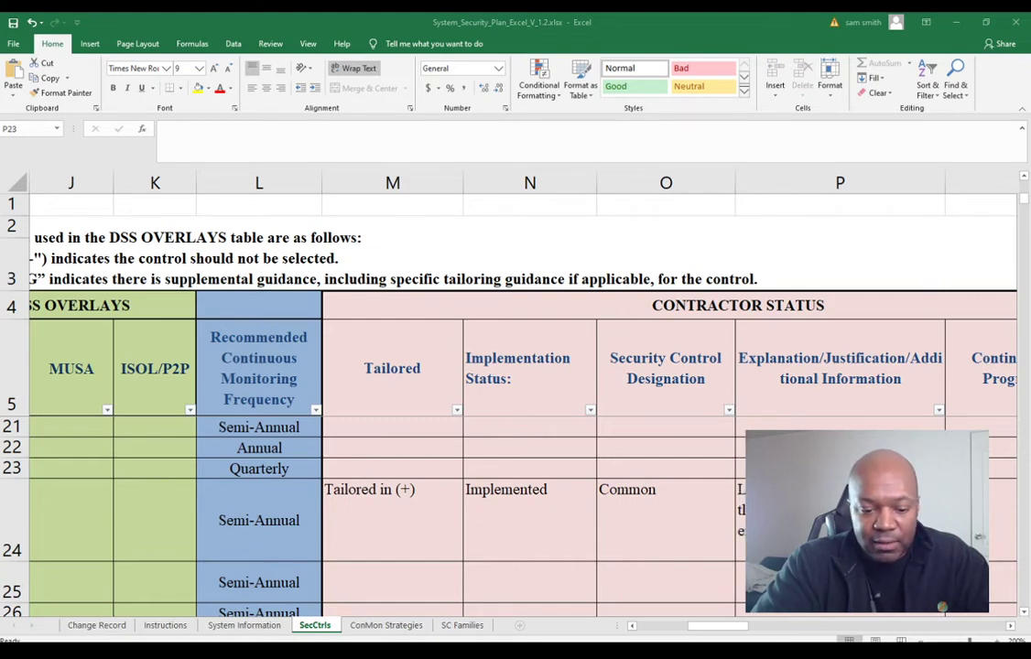
Switch to DNC Example Security Policy.docx in Word and examine the access control, information flow, least privilege and session lock sections.
mouse_move(486, 652)
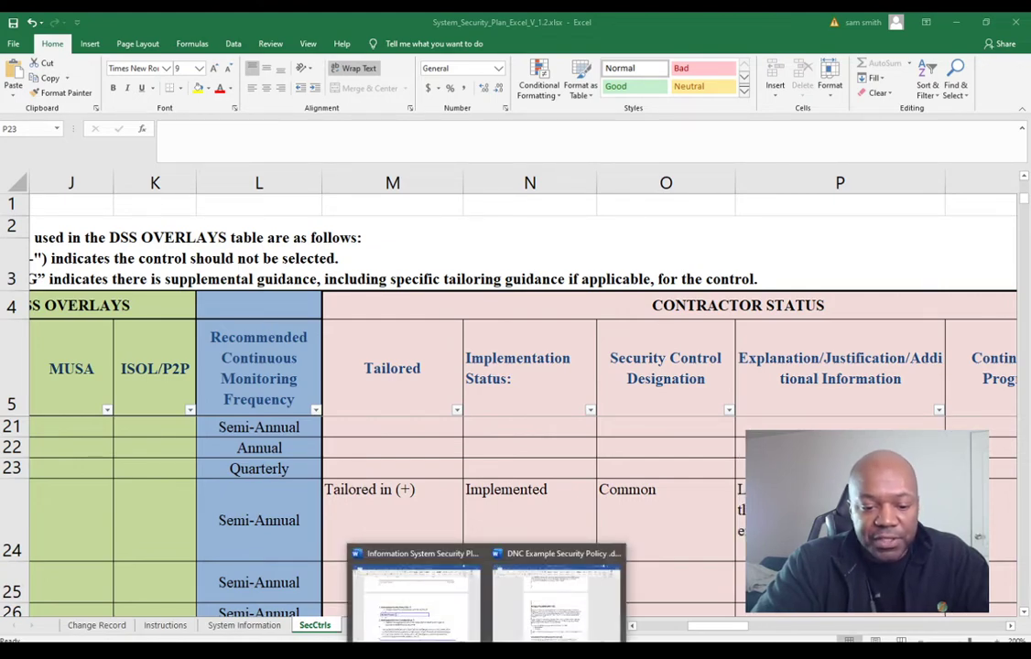
click(501, 553)
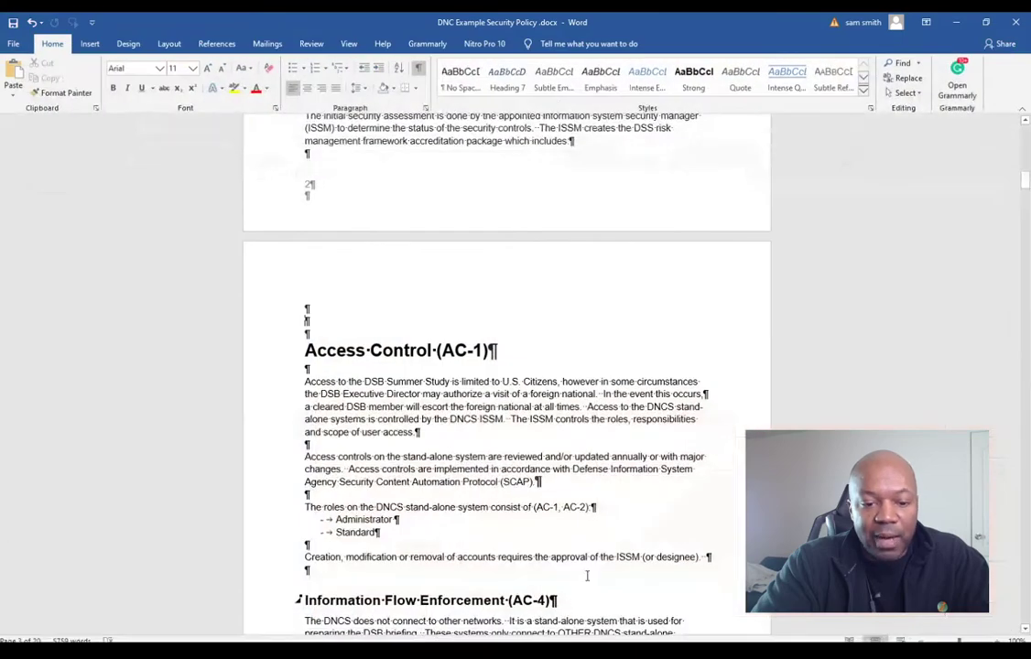
scroll(615, 523, down, 5)
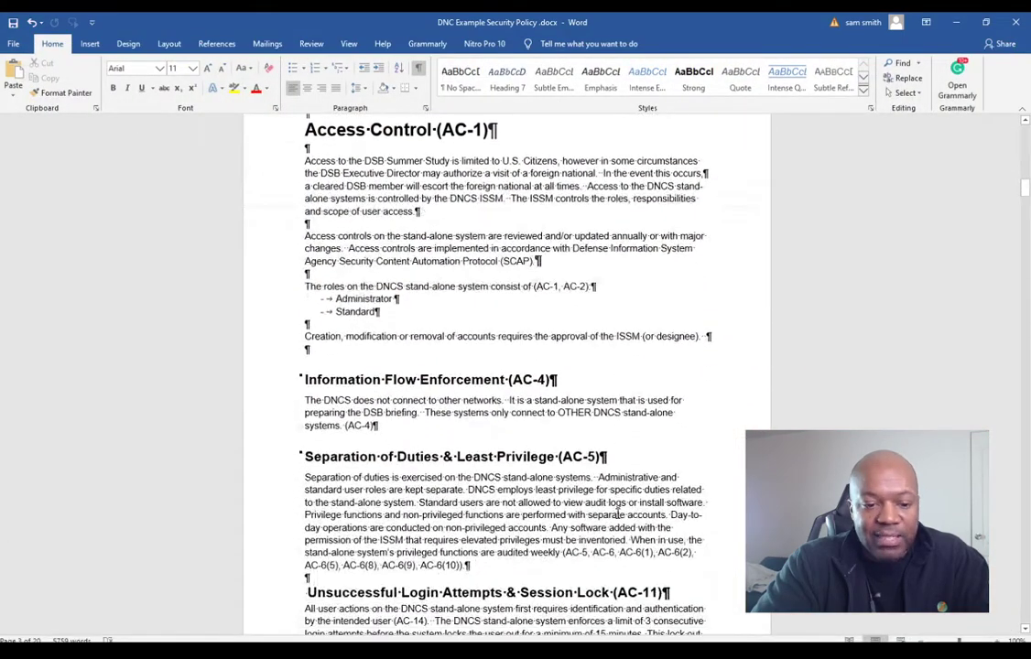
scroll(555, 411, down, 3)
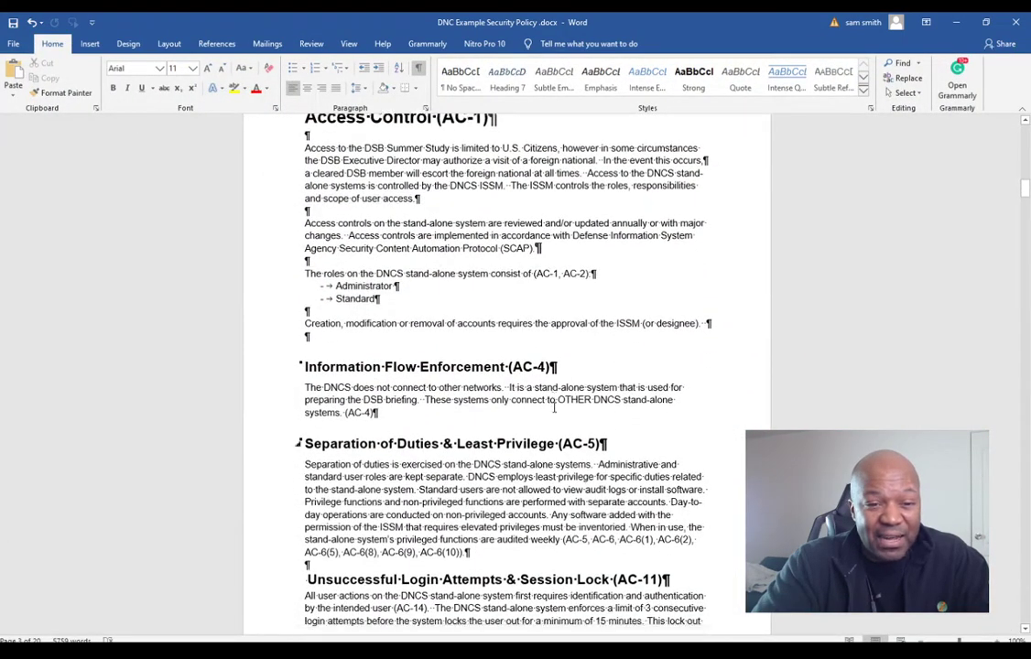
scroll(555, 412, down, 1)
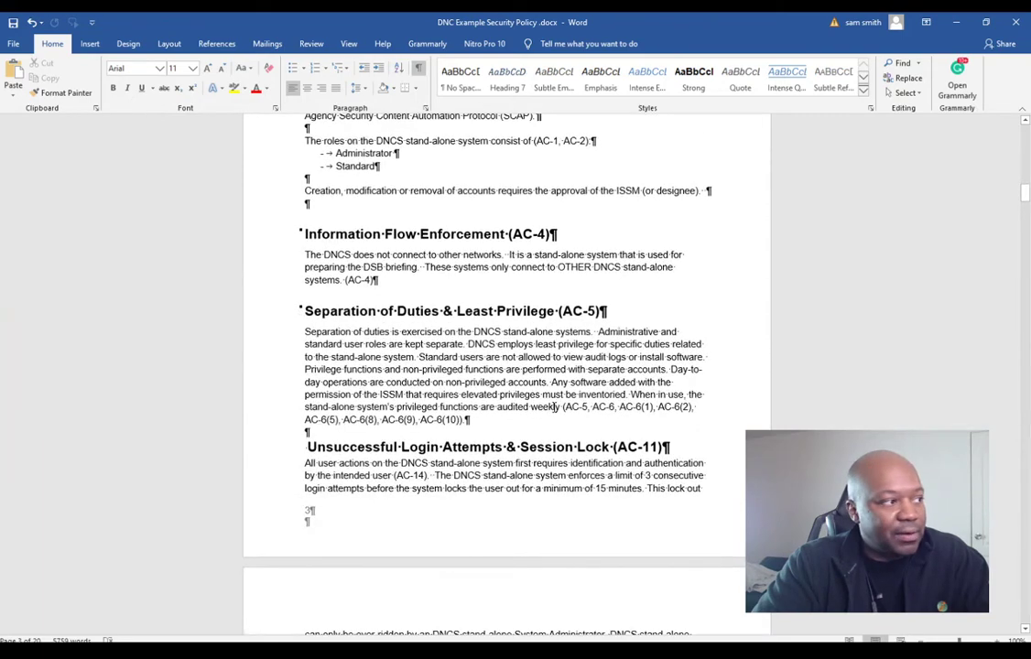
scroll(659, 376, down, 2)
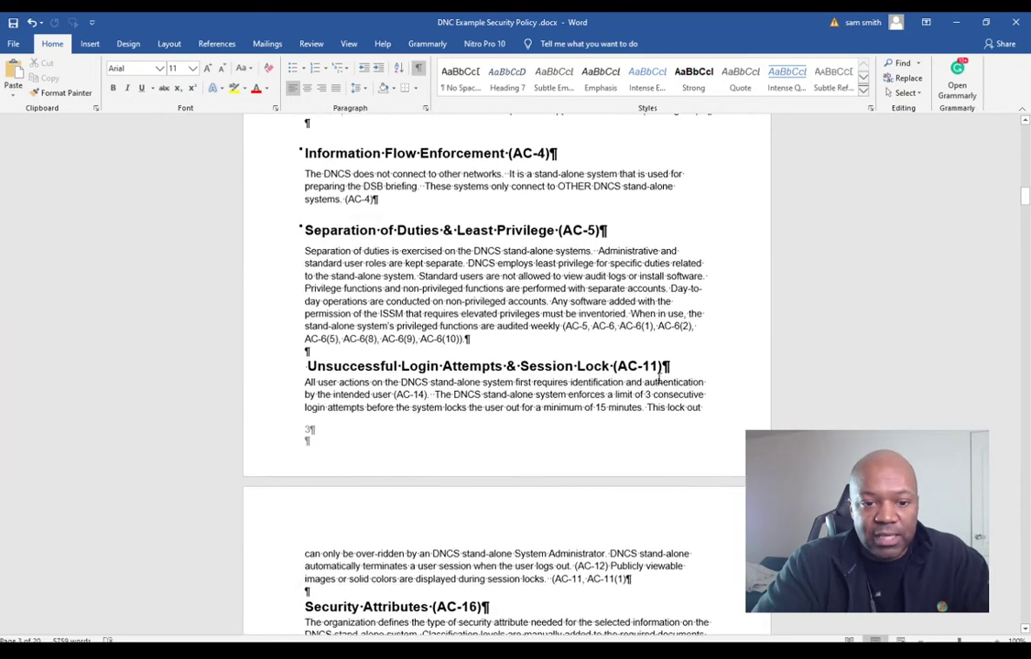
scroll(659, 375, up, 1)
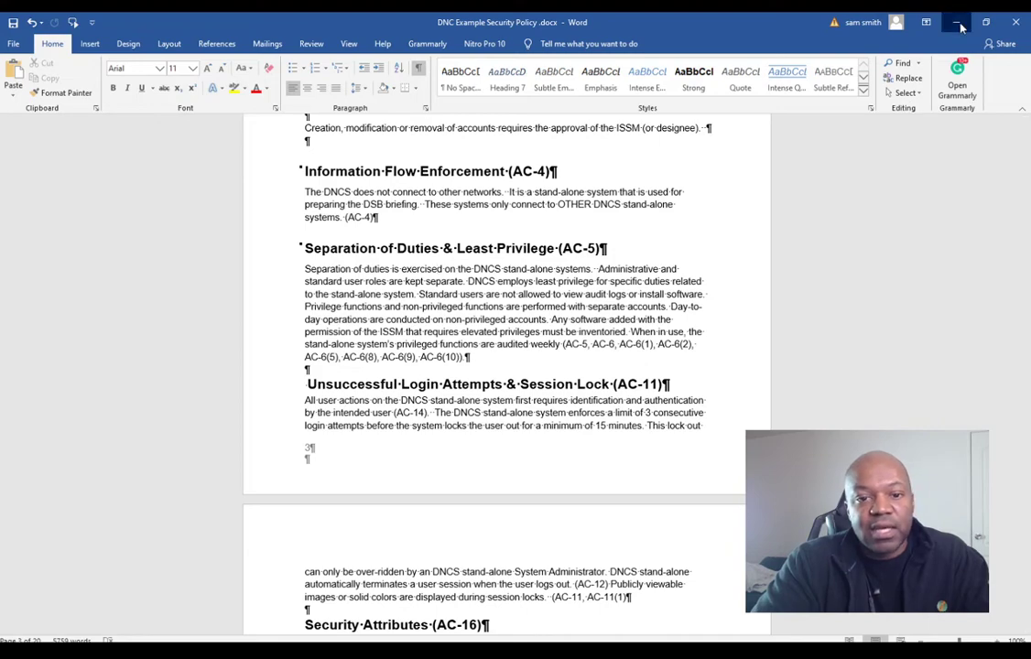
Leave the Word policy and the Excel workbook and switch to the NVD AC-6 control page in the browser.
key(alt+Tab)
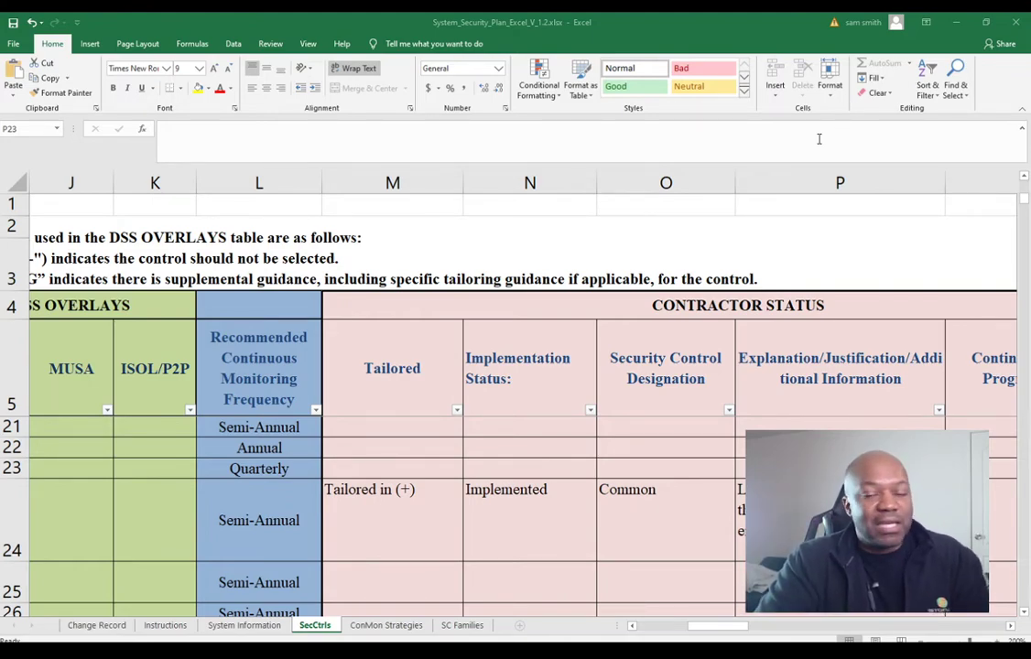
click(955, 23)
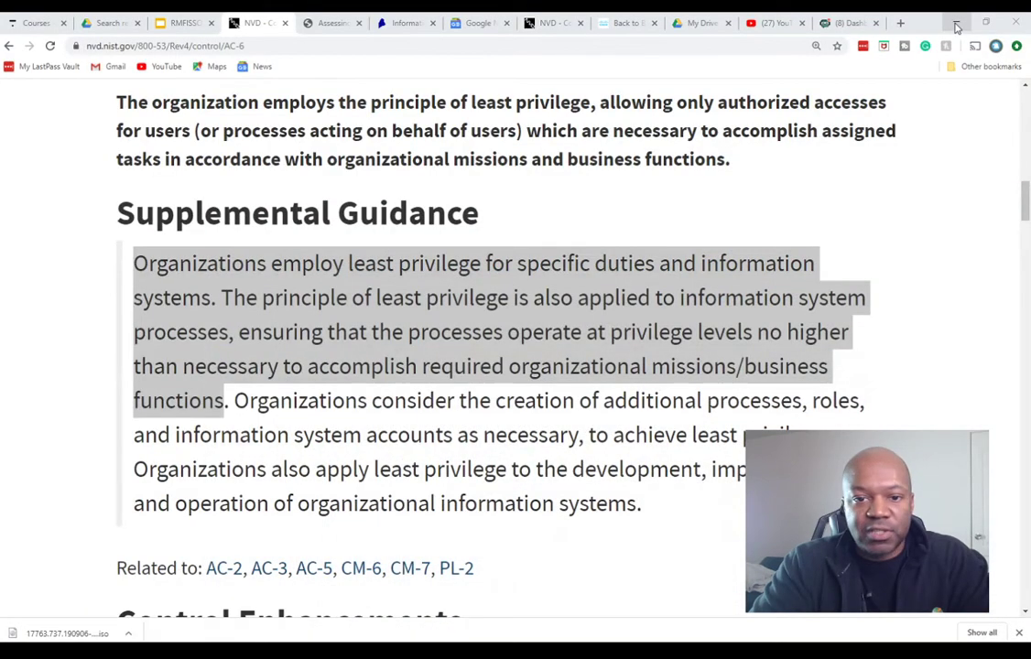